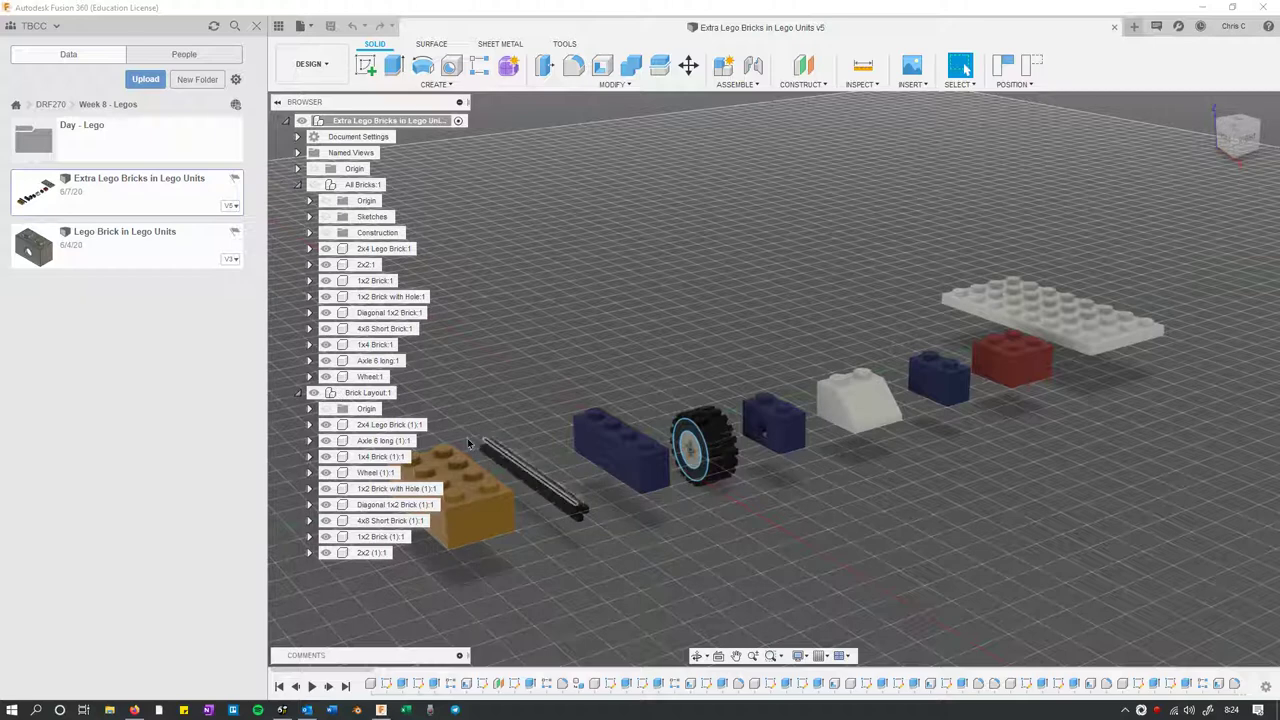
# Select the 2x4, 1x4 and Diagonal 1x2 bricks in the layout.
pyautogui.click(400, 426)
pyautogui.click(390, 457)
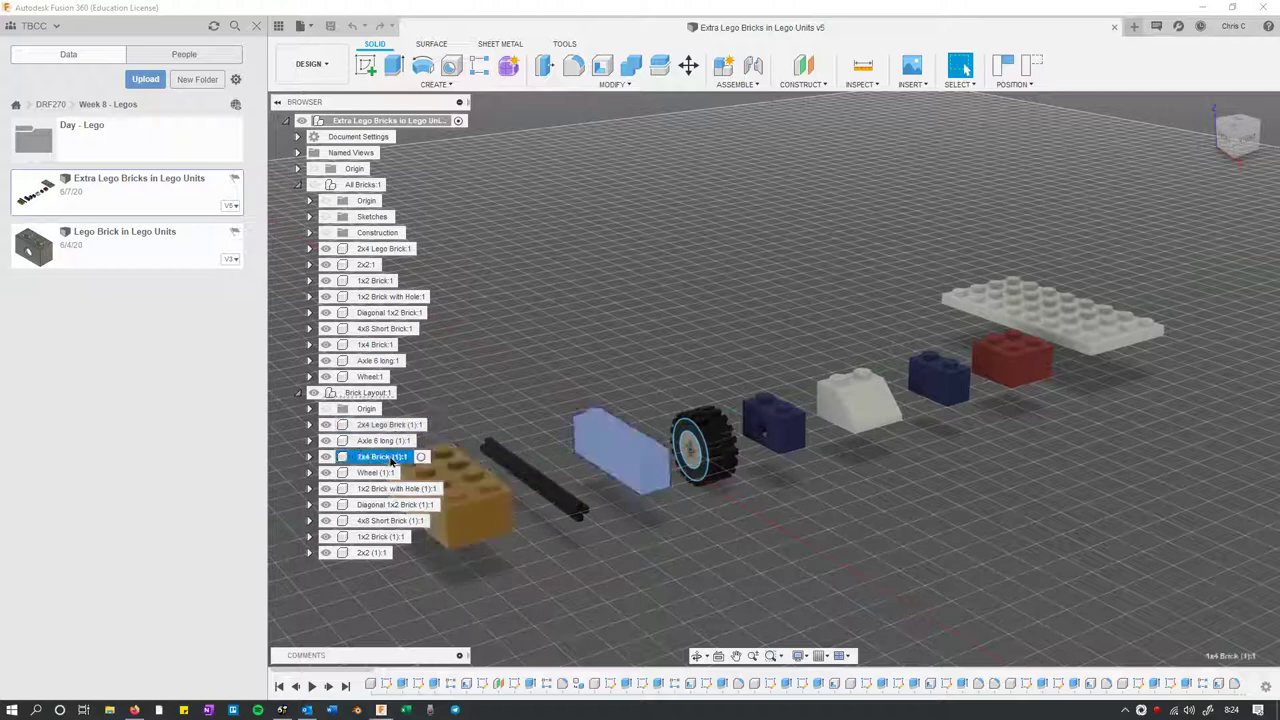
pyautogui.click(341, 457)
pyautogui.click(344, 459)
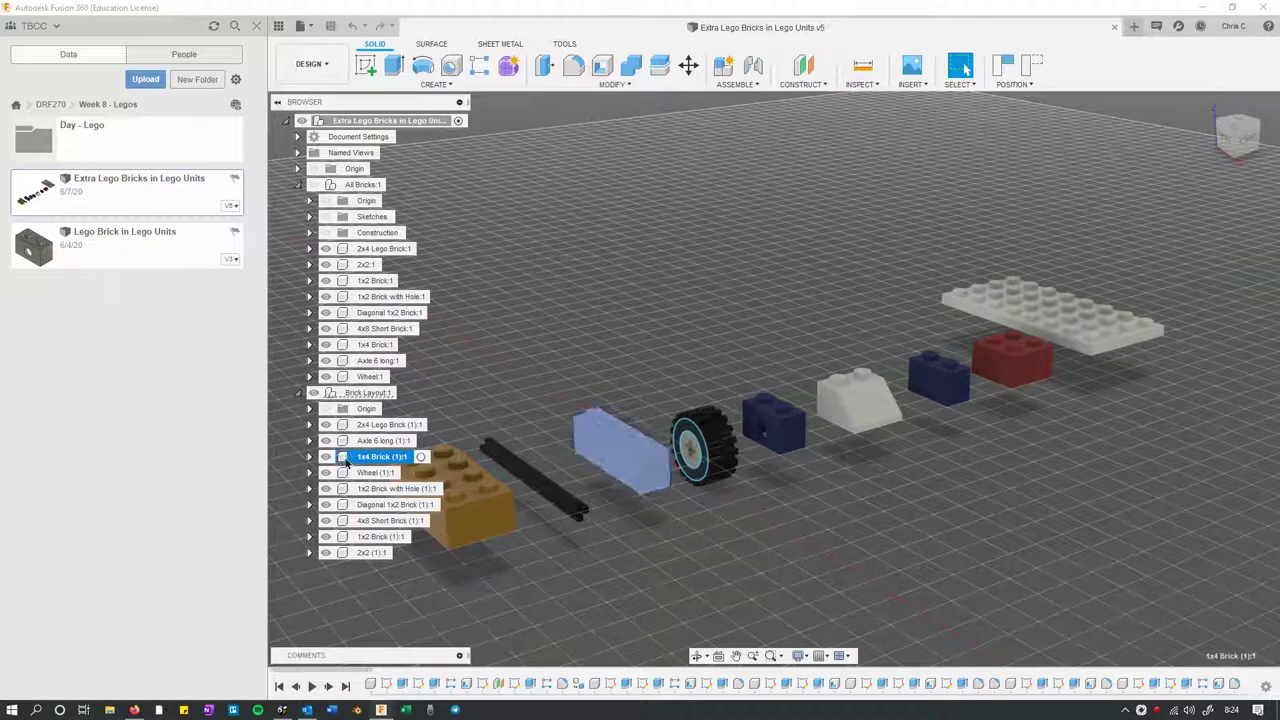
pyautogui.click(365, 507)
pyautogui.click(341, 510)
pyautogui.click(341, 510)
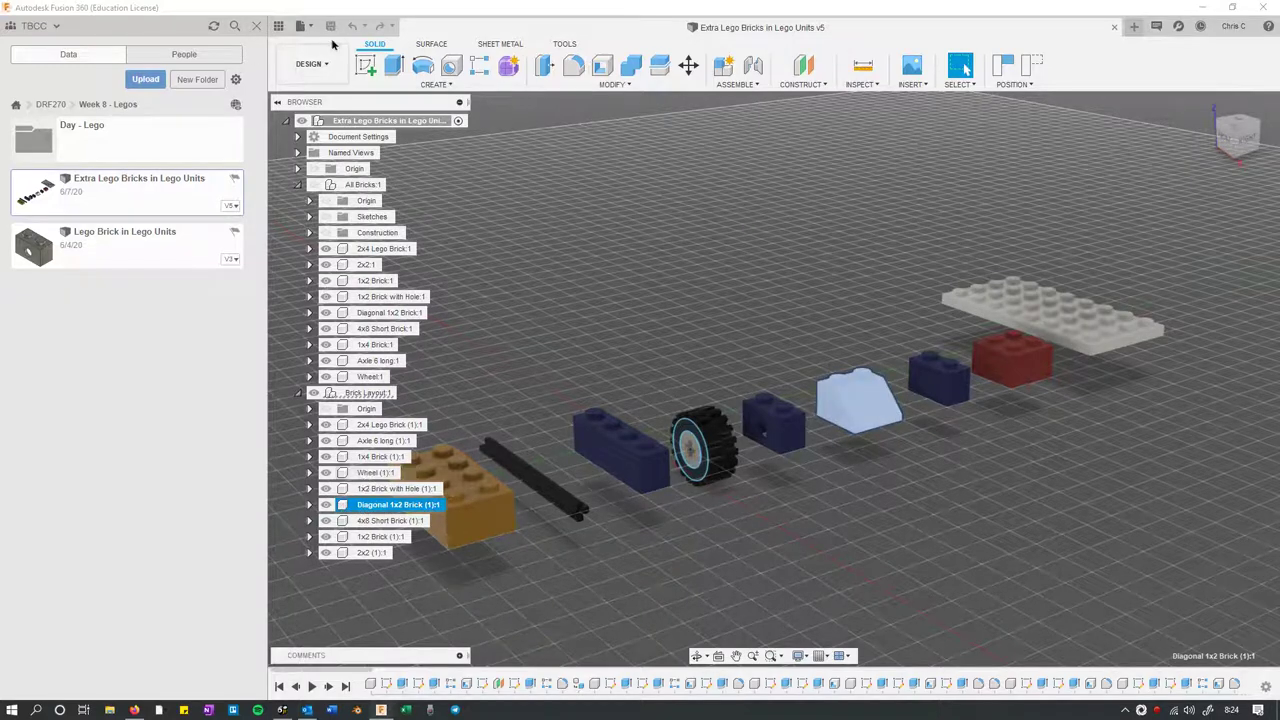
# Export the design as Fusion 360 Archive 'Extra Lego Bricks in Lego Units v5.f3d' to D:/Downloads.
pyautogui.click(300, 26)
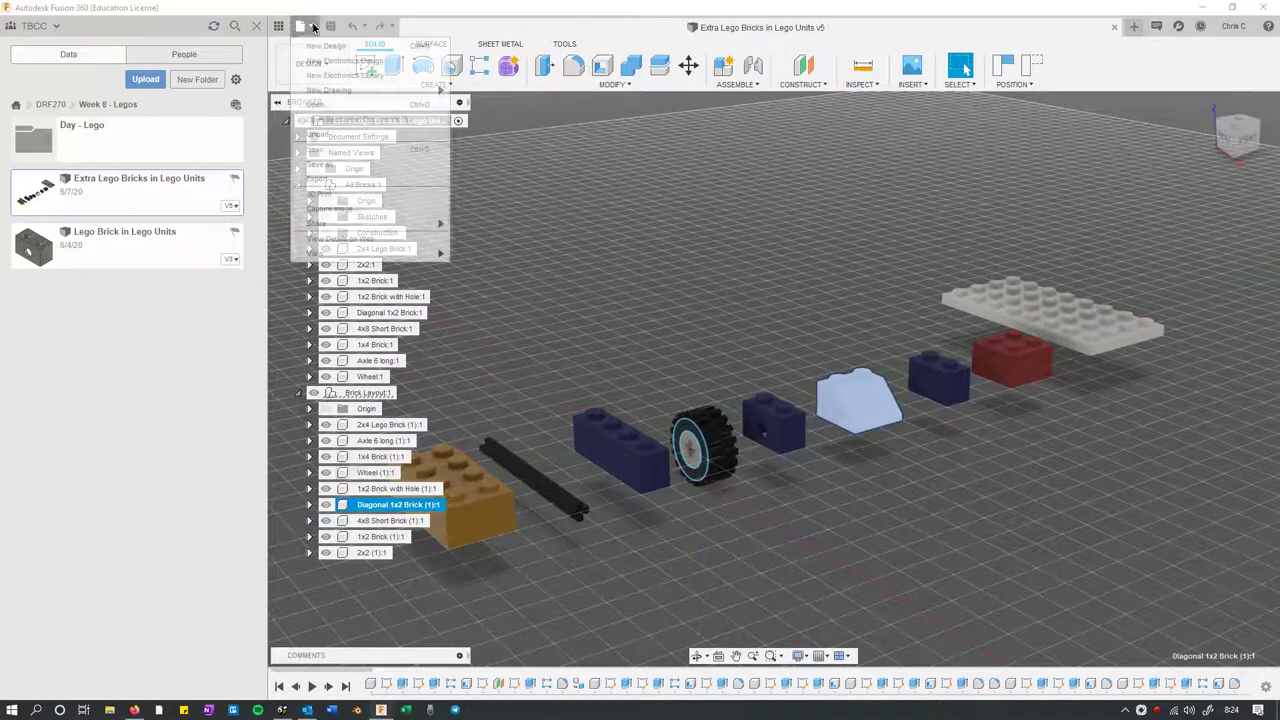
pyautogui.click(323, 180)
pyautogui.click(586, 174)
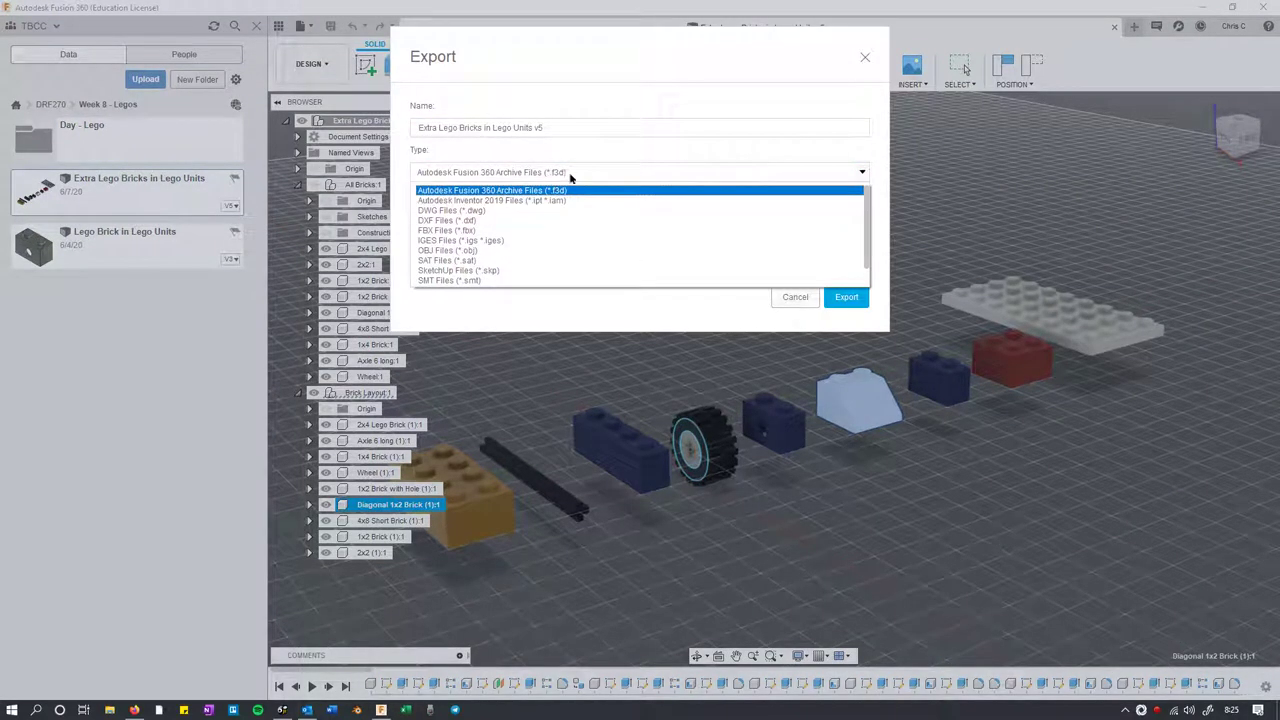
pyautogui.click(570, 177)
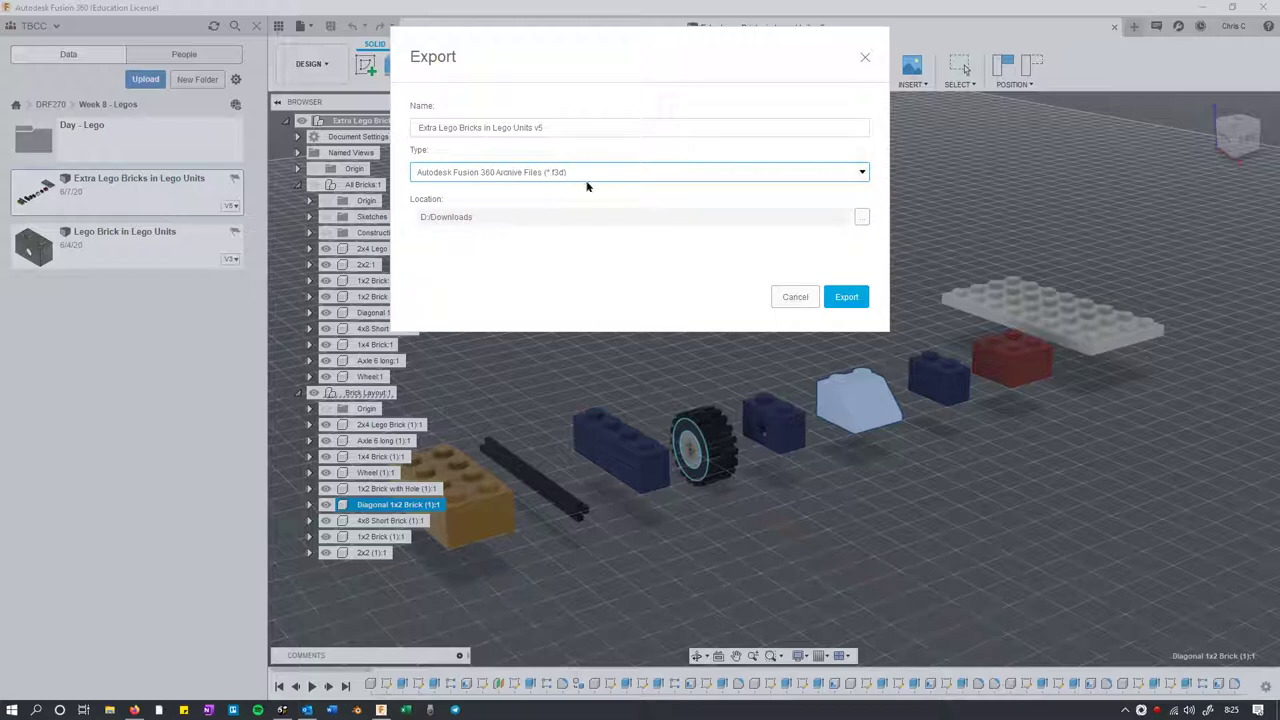
pyautogui.click(544, 127)
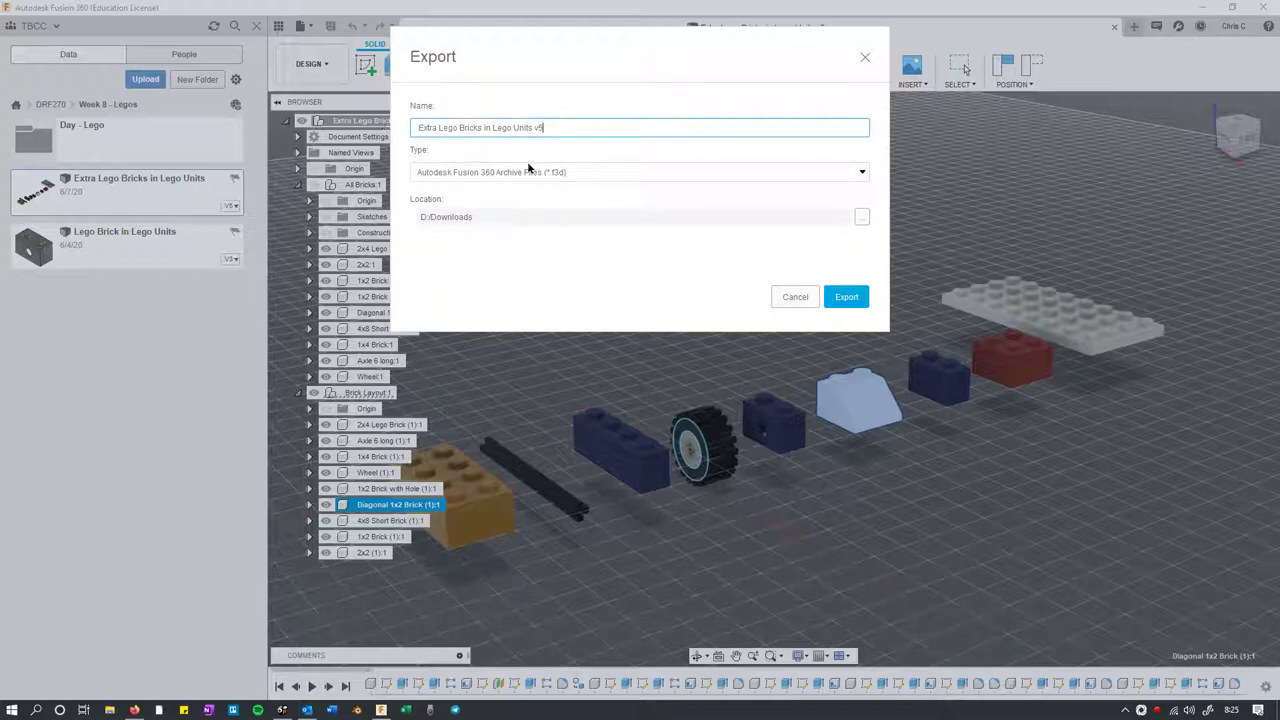
pyautogui.moveTo(569, 124); pyautogui.dragTo(390, 126)
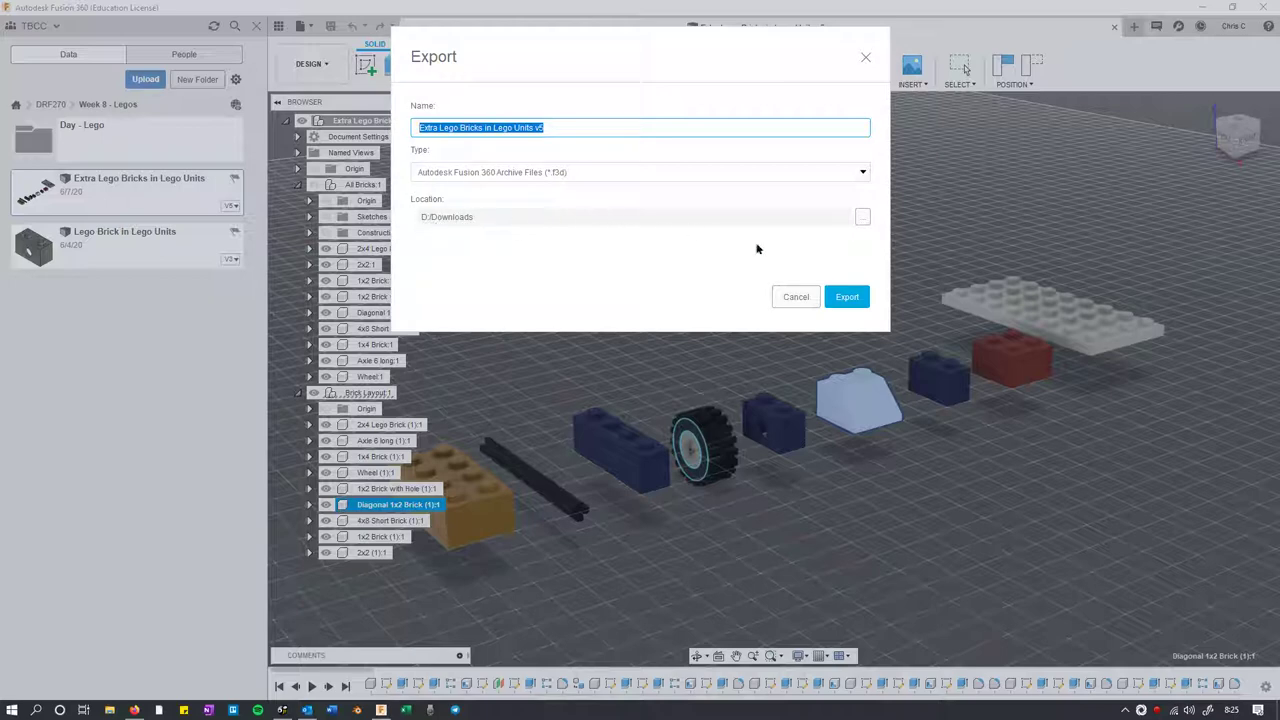
pyautogui.click(846, 297)
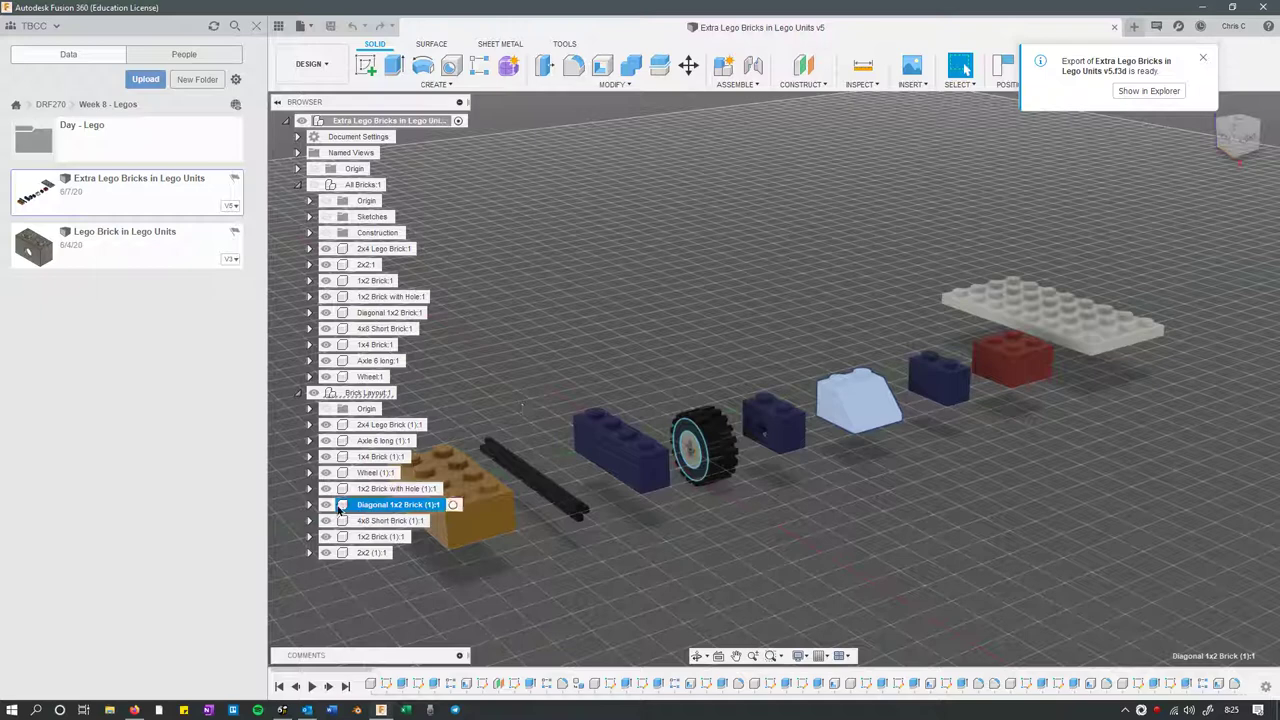
# Leave the Diagonal 1x2 Brick's name unchanged and select the top-level design.
pyautogui.doubleClick(372, 505)
pyautogui.press('Escape')
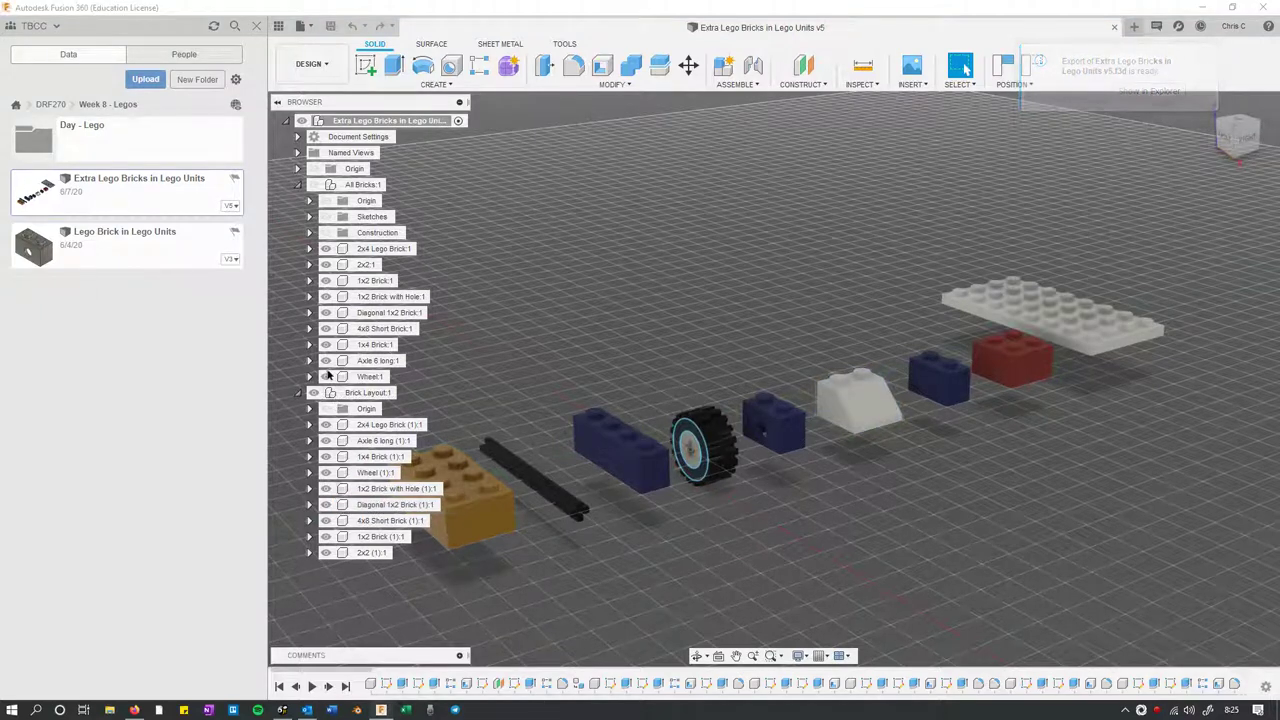
pyautogui.click(302, 121)
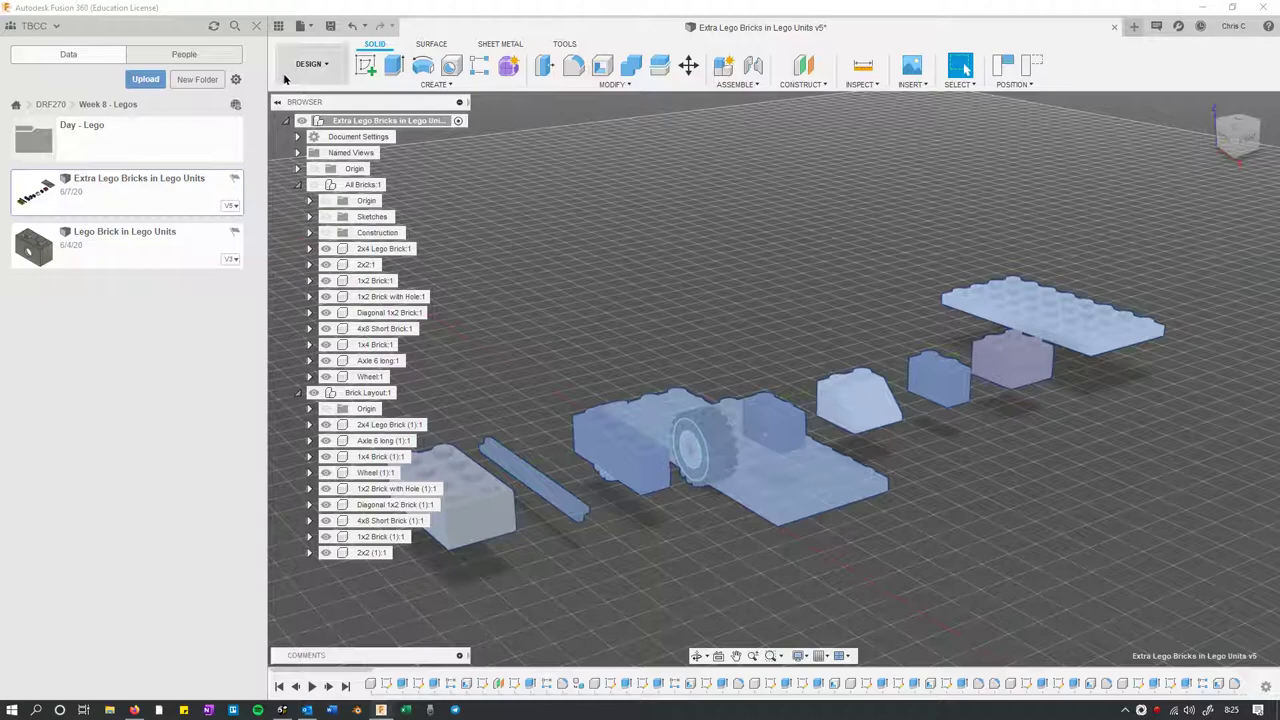
# Re-export the design, replacing the existing 'Extra Lego Bricks in Lego Units v5.f3d' archive.
pyautogui.click(304, 26)
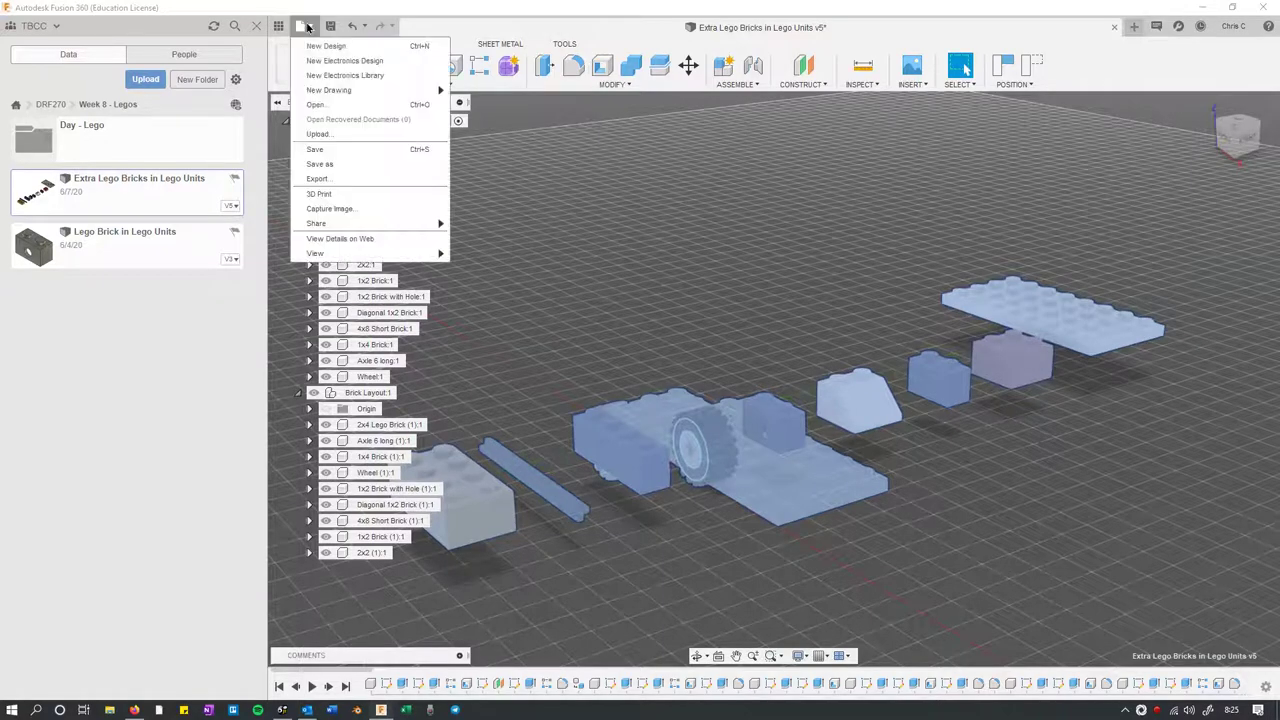
pyautogui.click(334, 181)
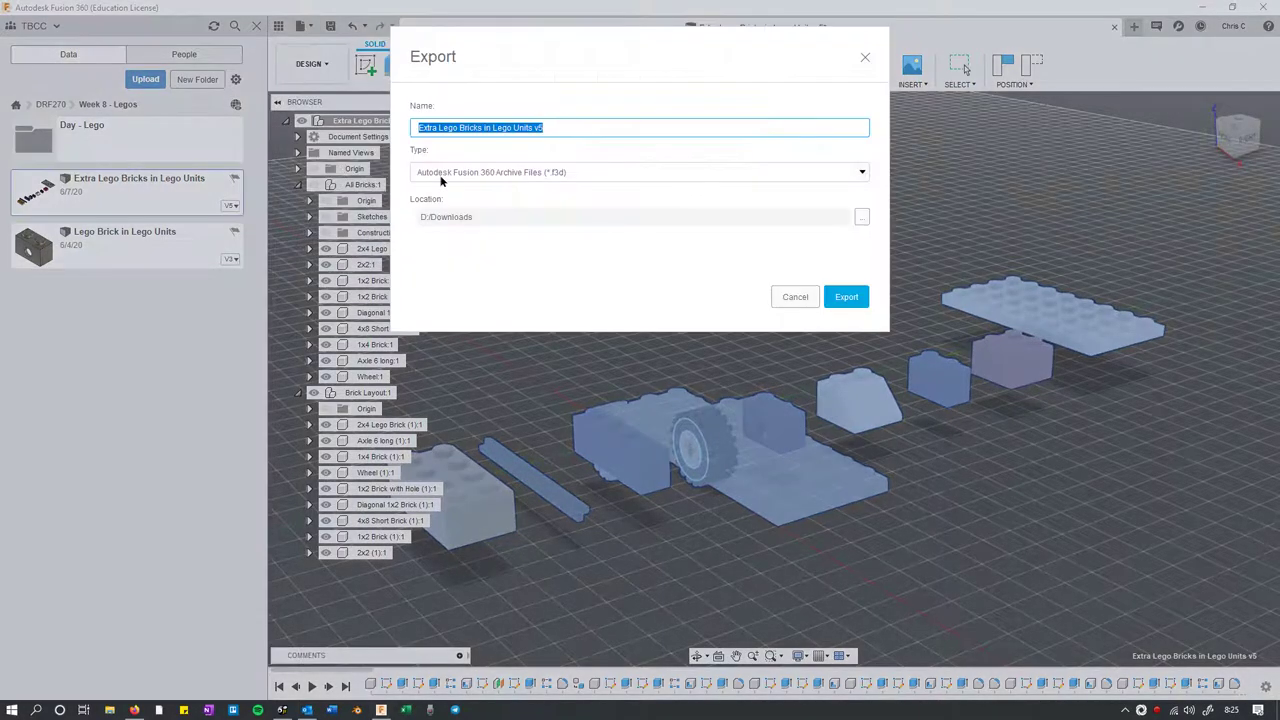
pyautogui.click(855, 303)
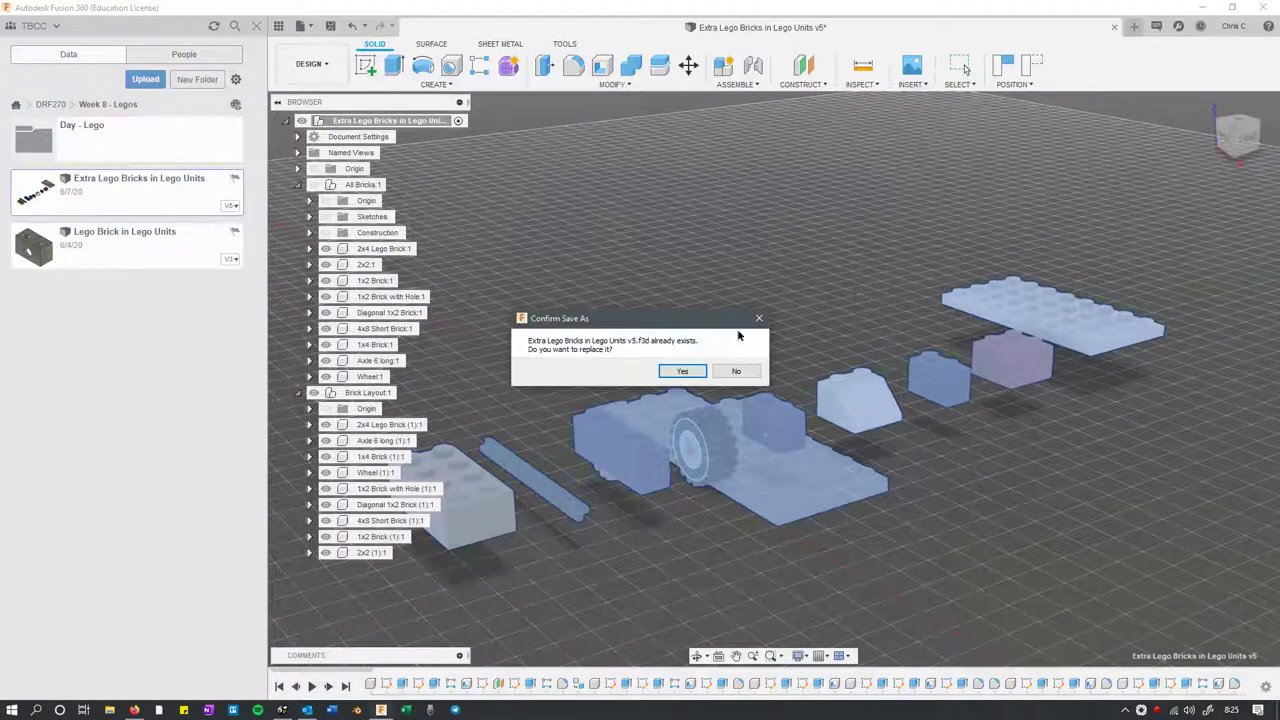
pyautogui.click(685, 373)
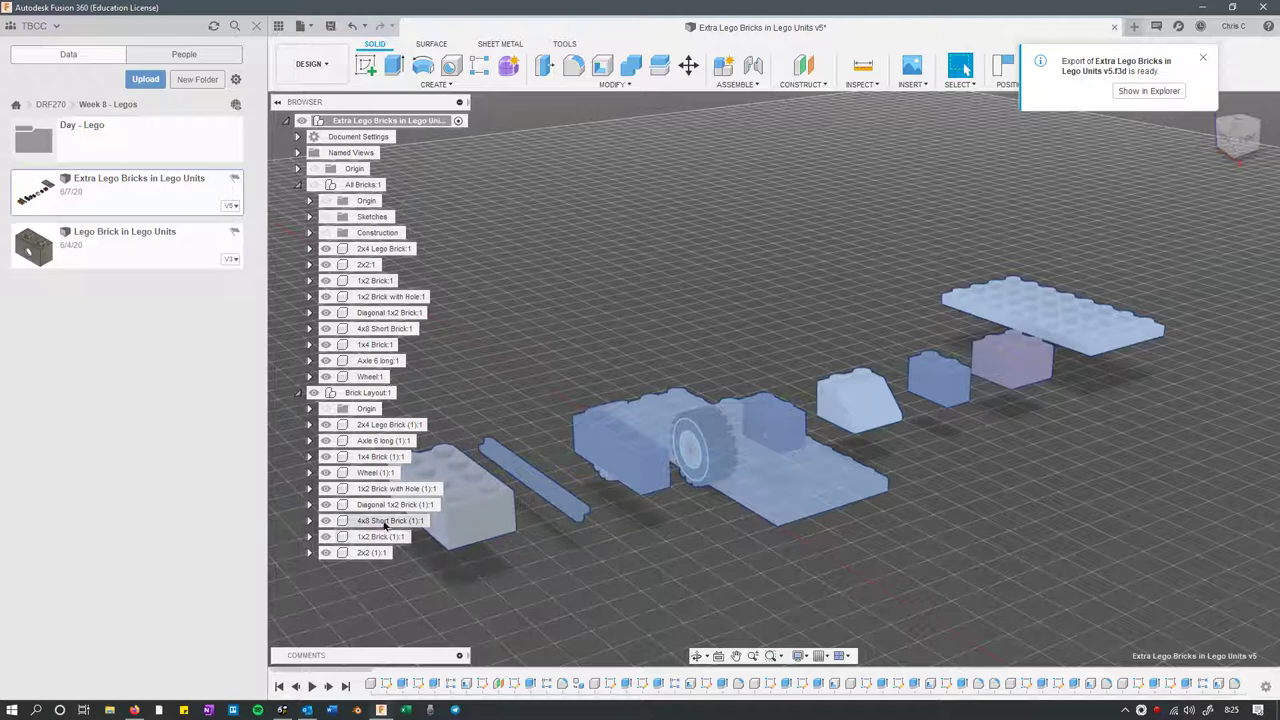
# Export only the Wheel component as 'Wheel' into the Week 8 - Legos cloud project.
pyautogui.click(369, 377)
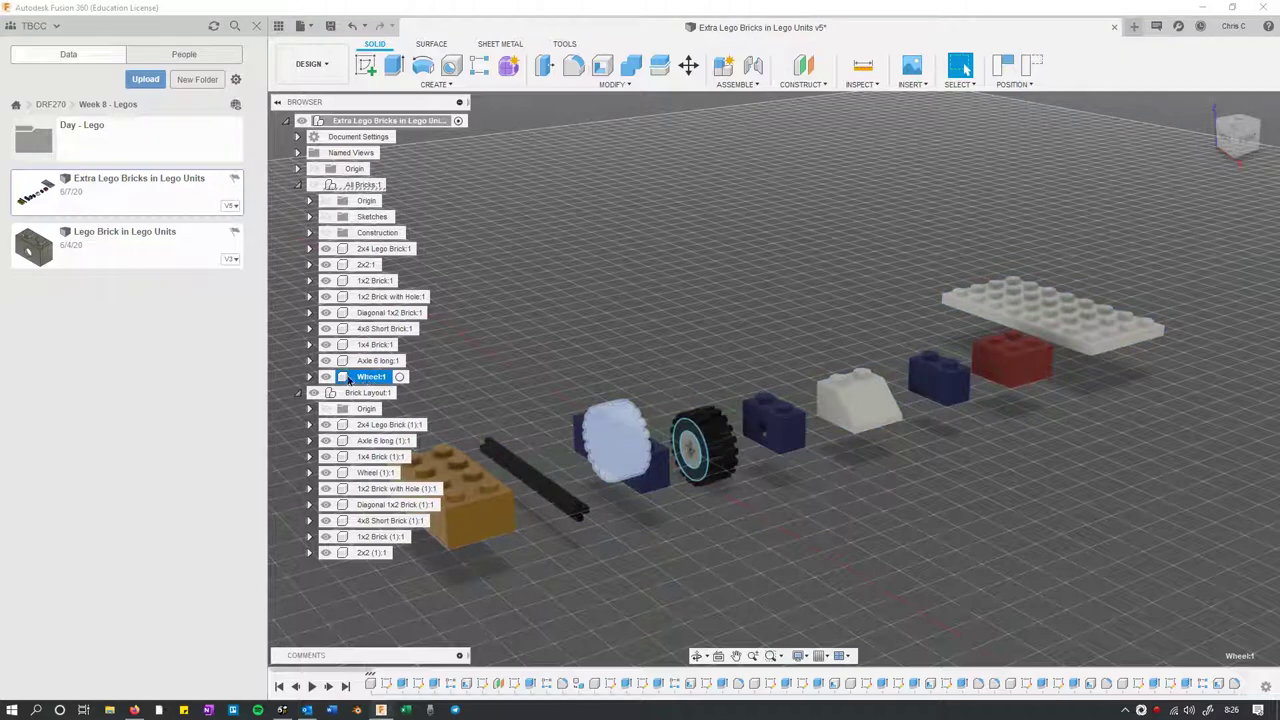
pyautogui.rightClick(356, 378)
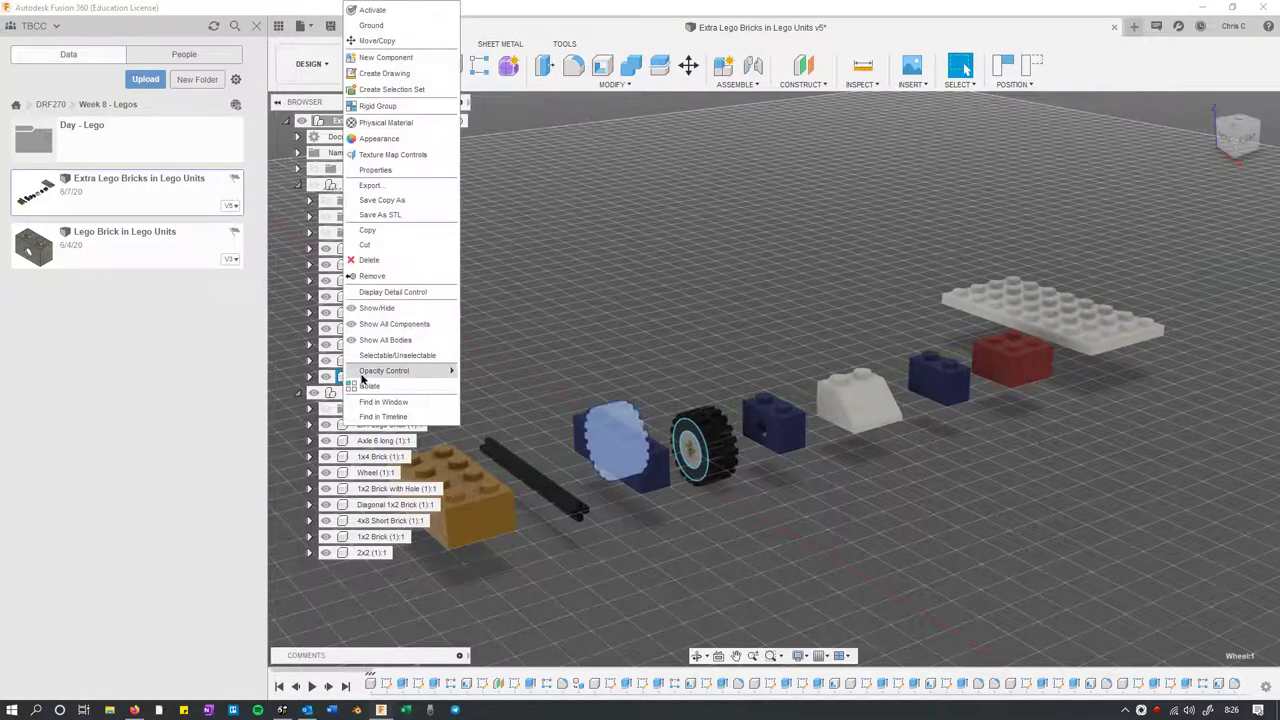
pyautogui.click(369, 185)
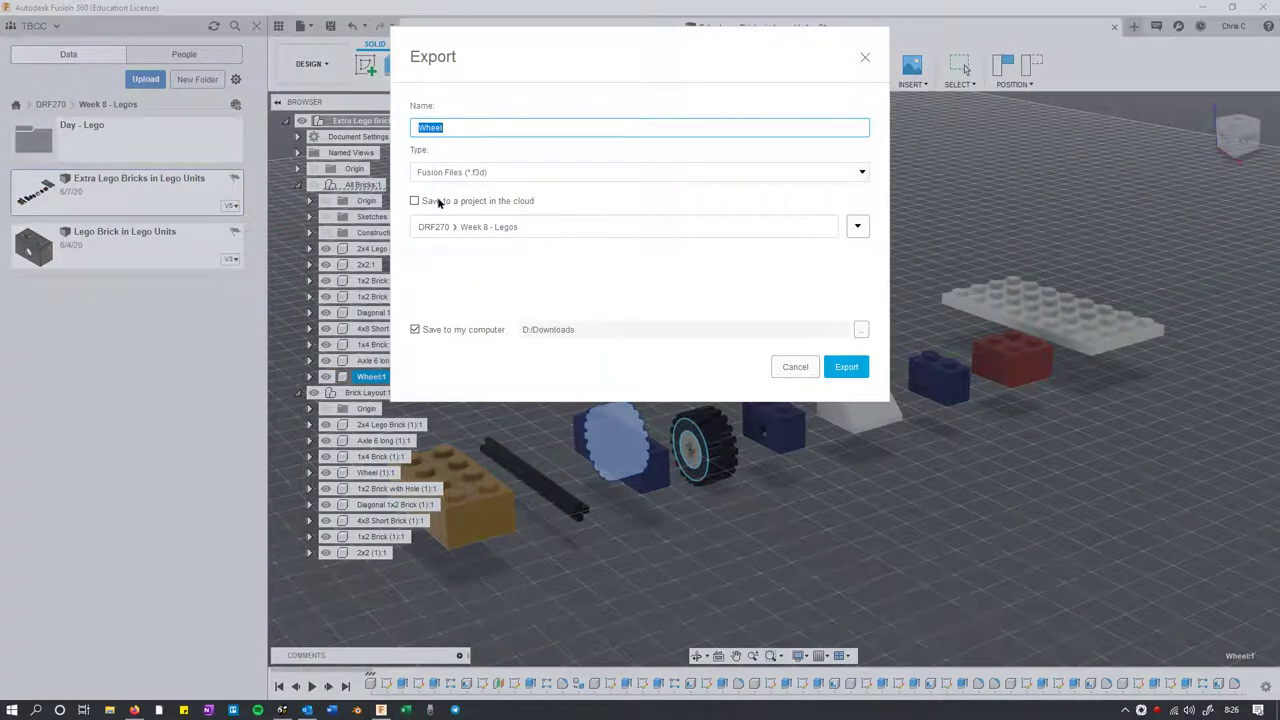
pyautogui.click(415, 330)
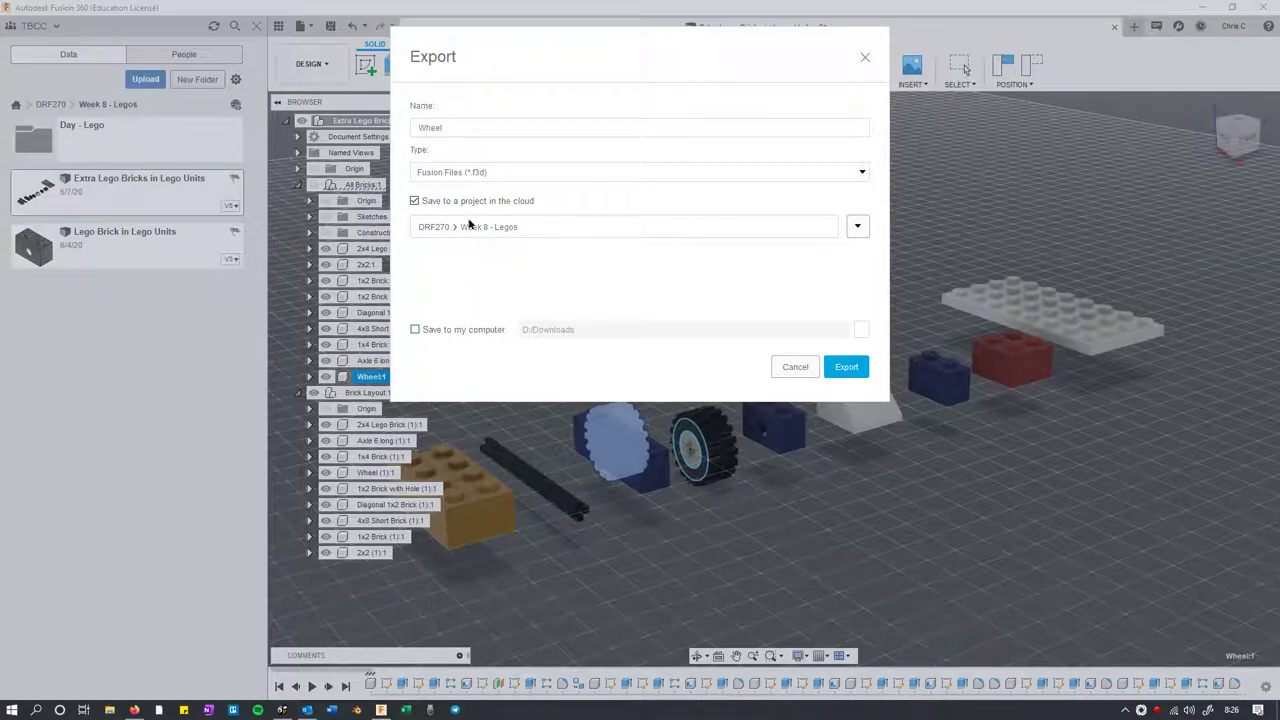
pyautogui.click(846, 366)
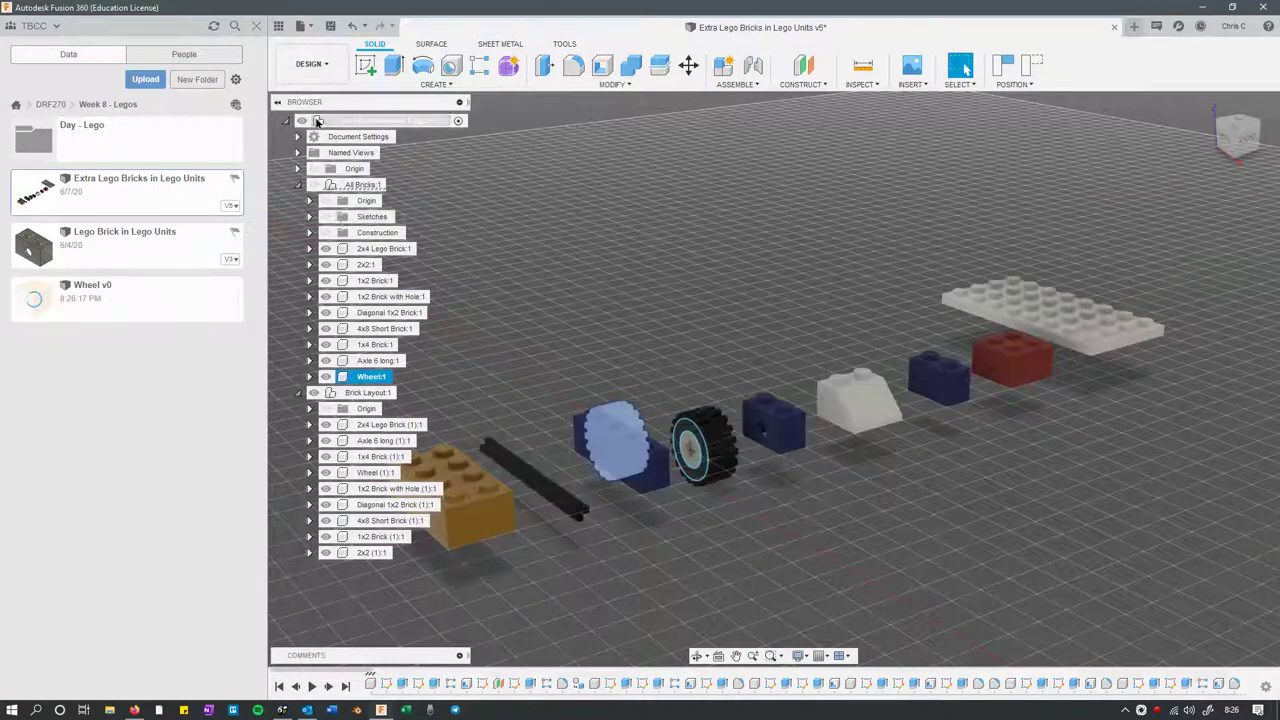
pyautogui.click(320, 120)
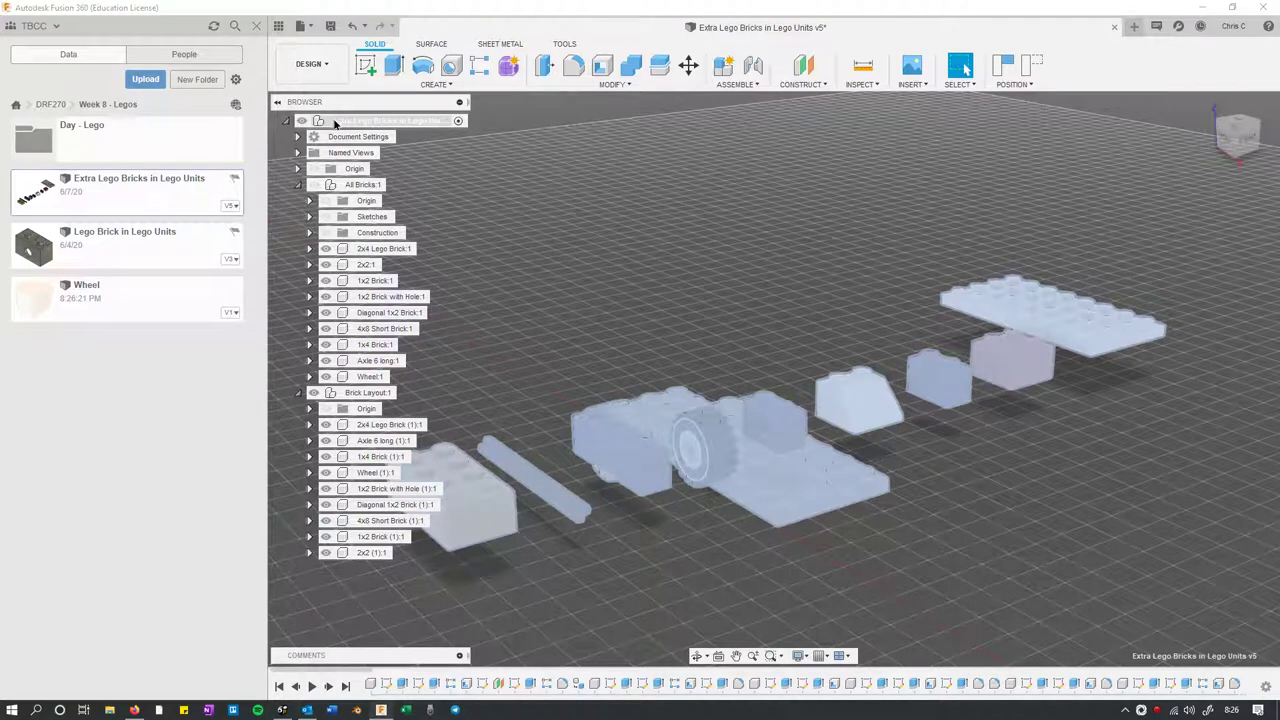
pyautogui.rightClick(335, 121)
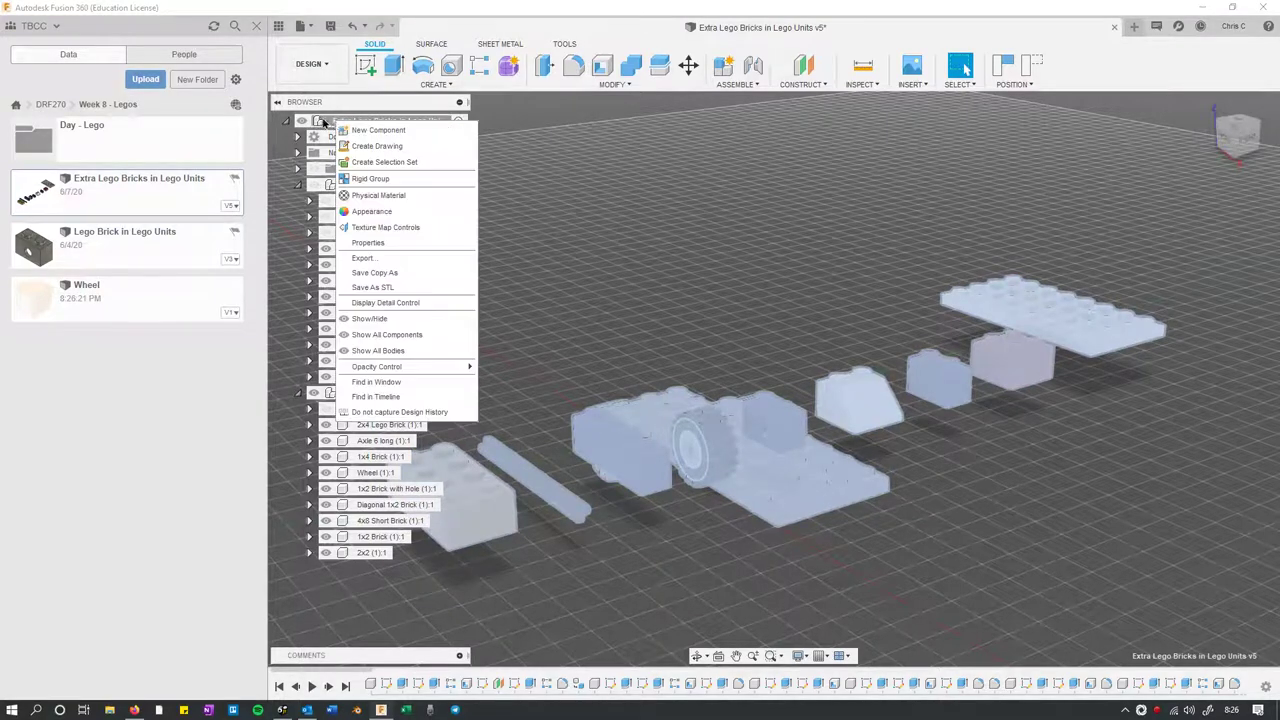
pyautogui.press('Escape')
pyautogui.click(356, 168)
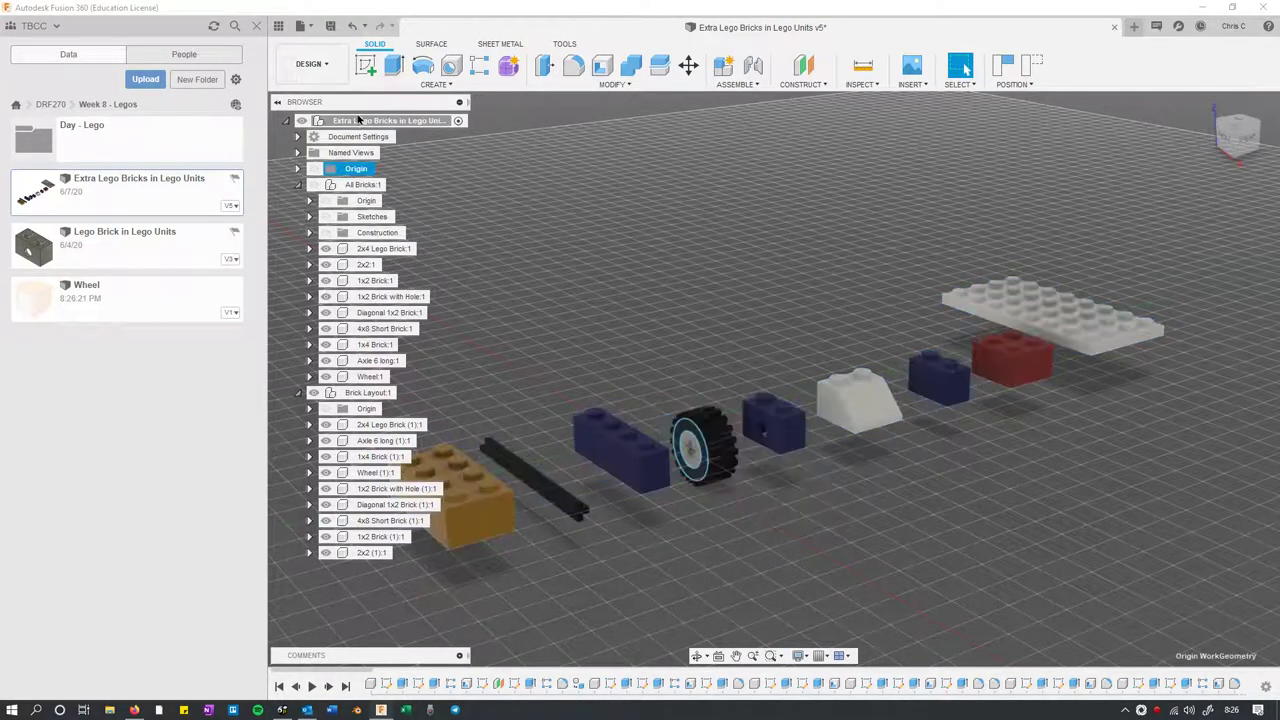
pyautogui.click(359, 120)
pyautogui.rightClick(359, 120)
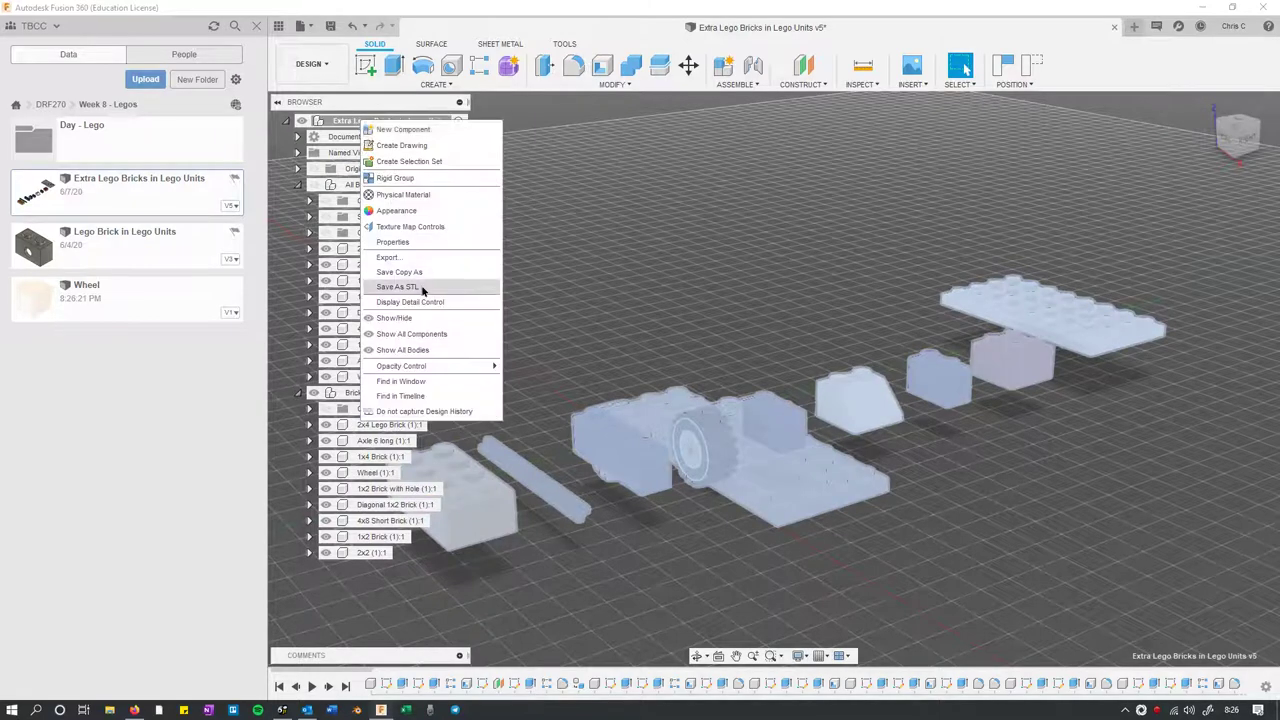
pyautogui.click(405, 255)
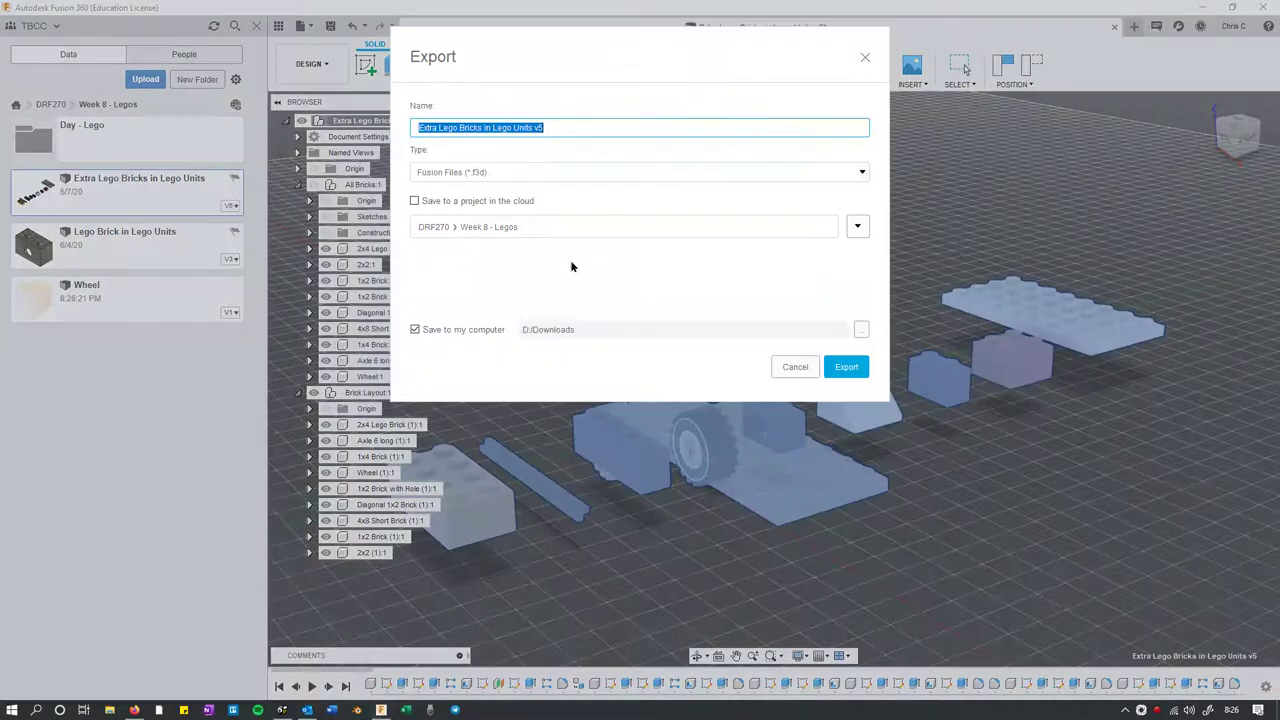
pyautogui.click(414, 201)
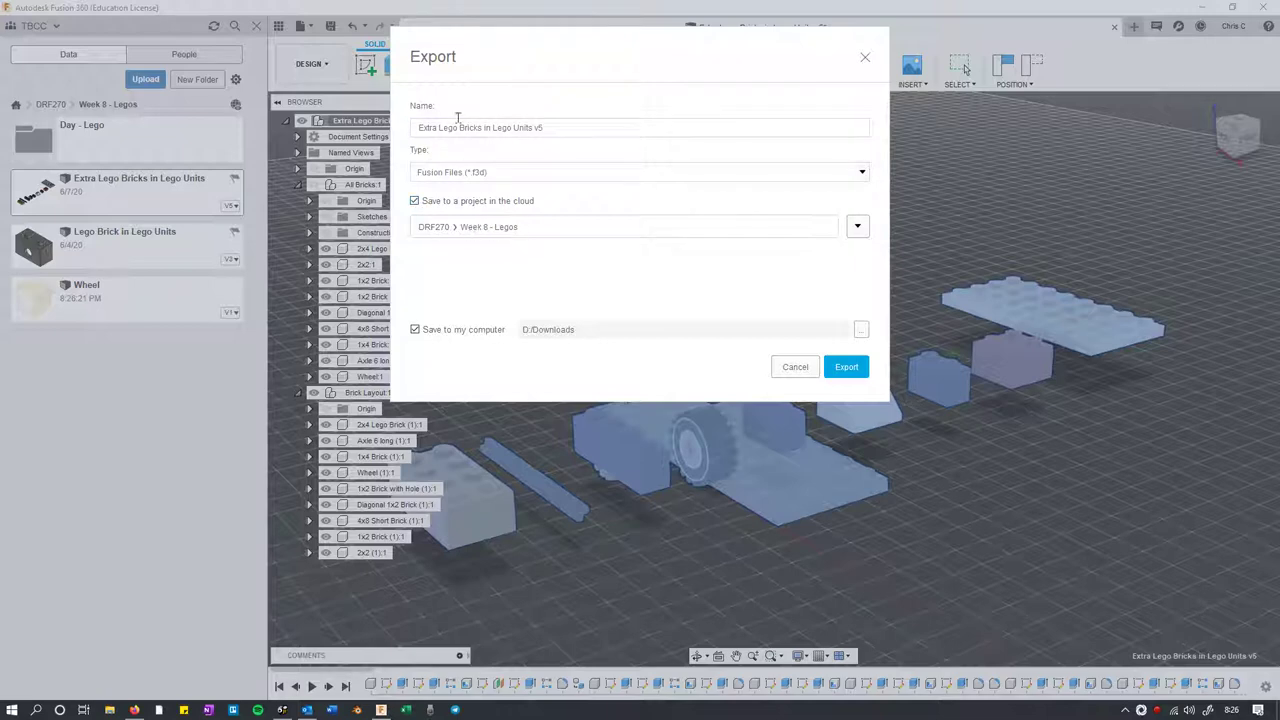
pyautogui.click(846, 366)
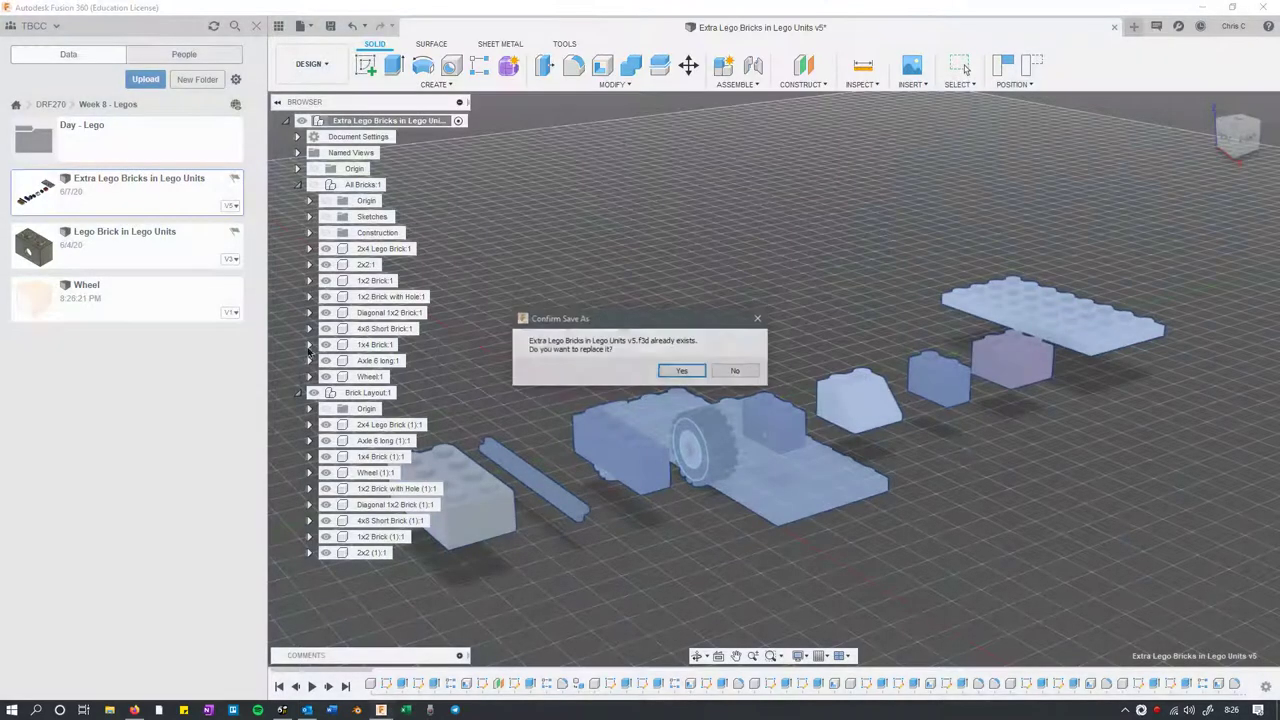
pyautogui.click(736, 371)
pyautogui.click(574, 129)
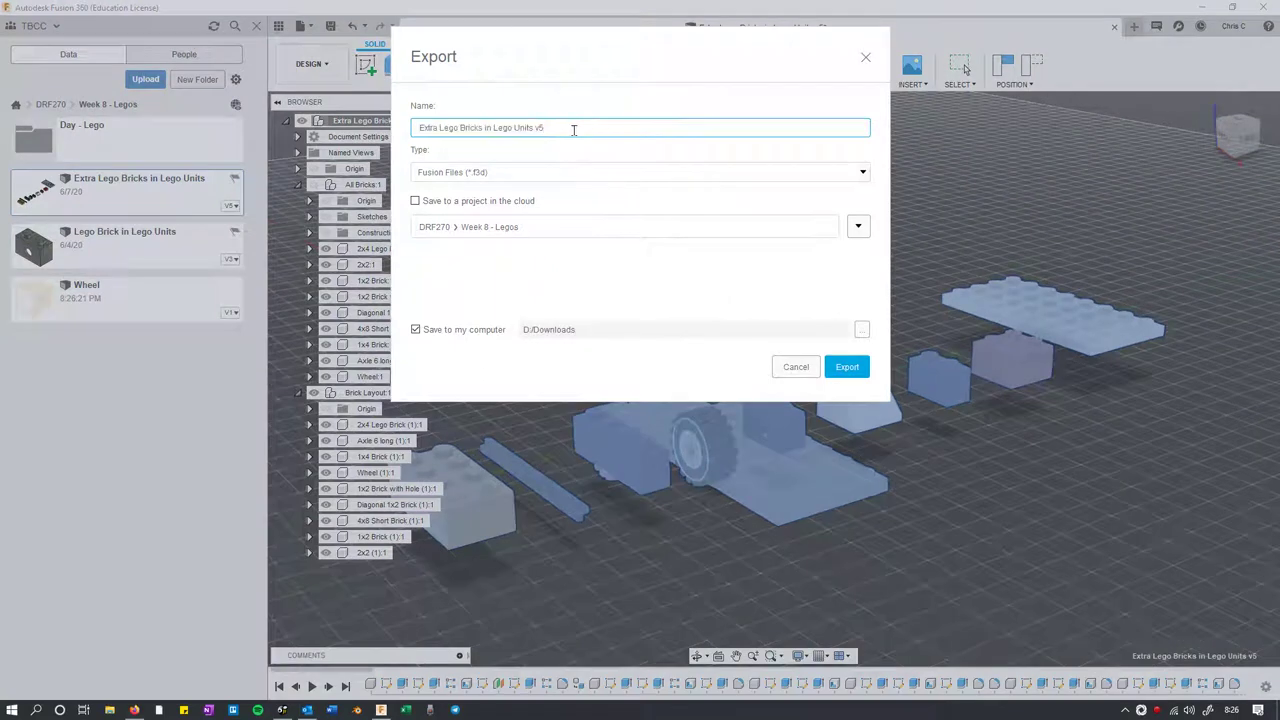
pyautogui.press('Return')
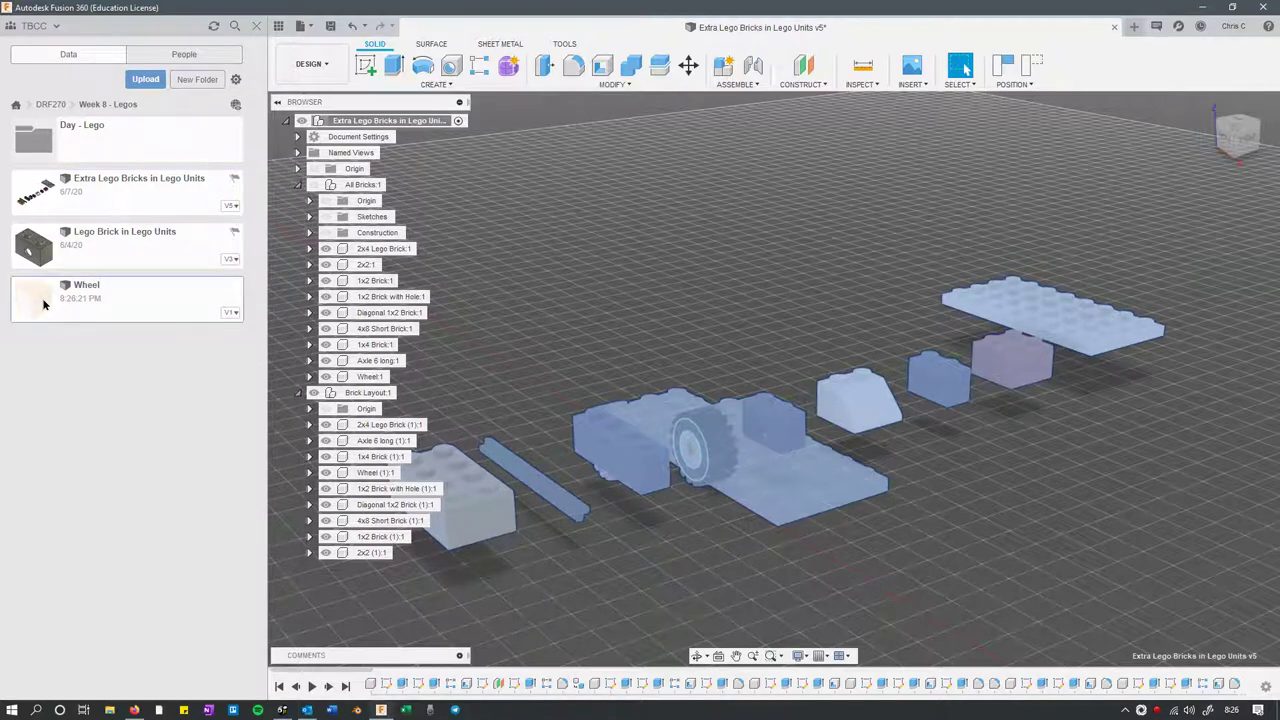
# Open the Wheel design, show its Tire and Rim bodies, then return to the Lego assembly.
pyautogui.doubleClick(43, 304)
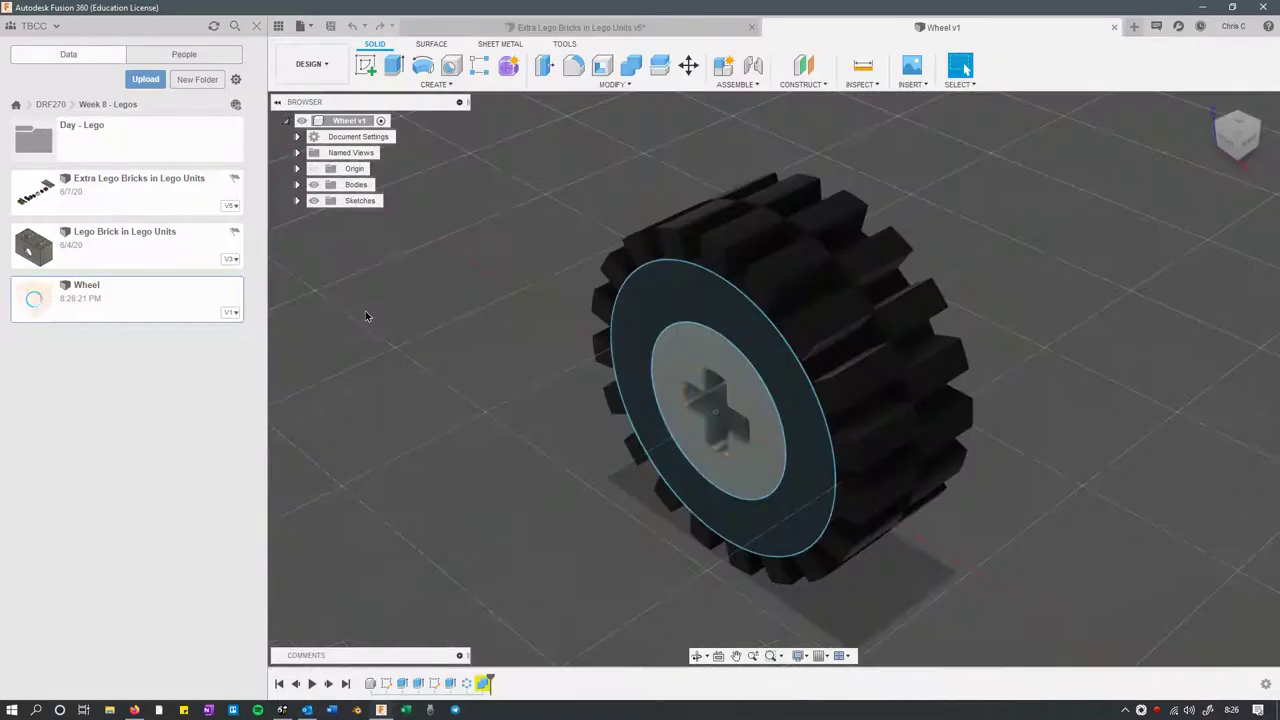
pyautogui.click(297, 184)
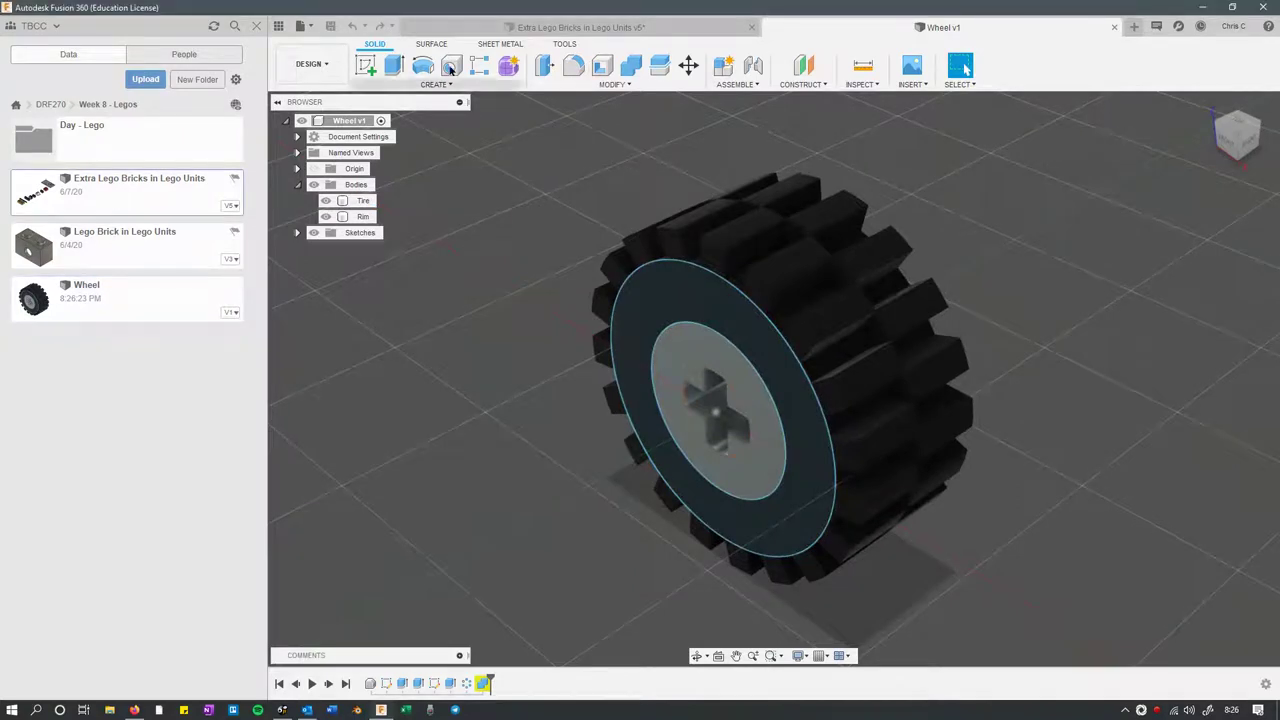
pyautogui.click(606, 27)
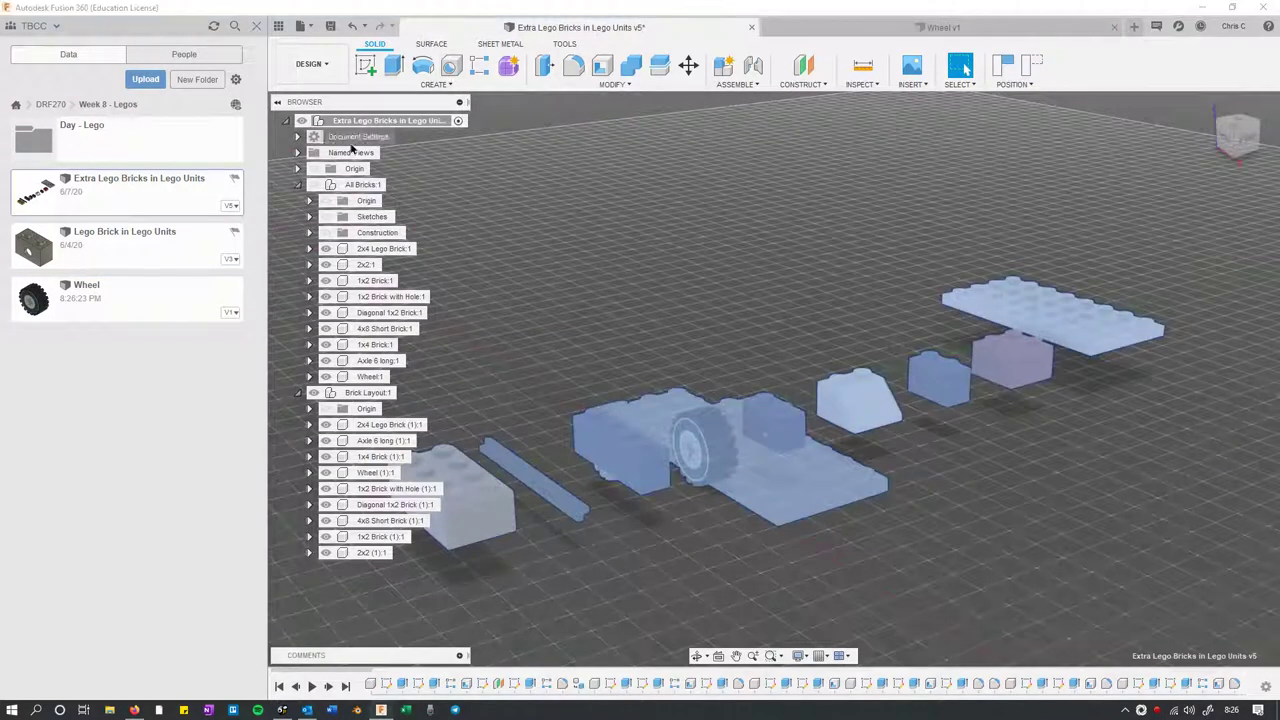
# Select the All Bricks component, then the Brick Layout component in the browser.
pyautogui.click(363, 185)
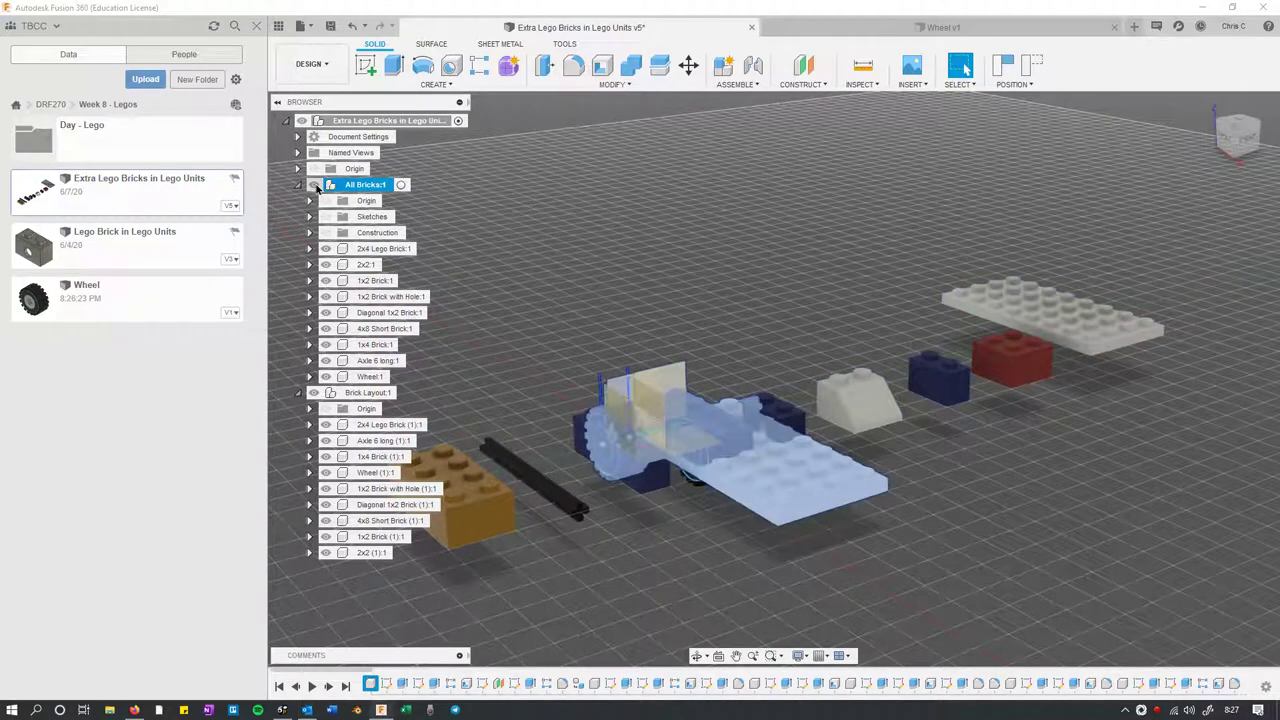
pyautogui.click(765, 284)
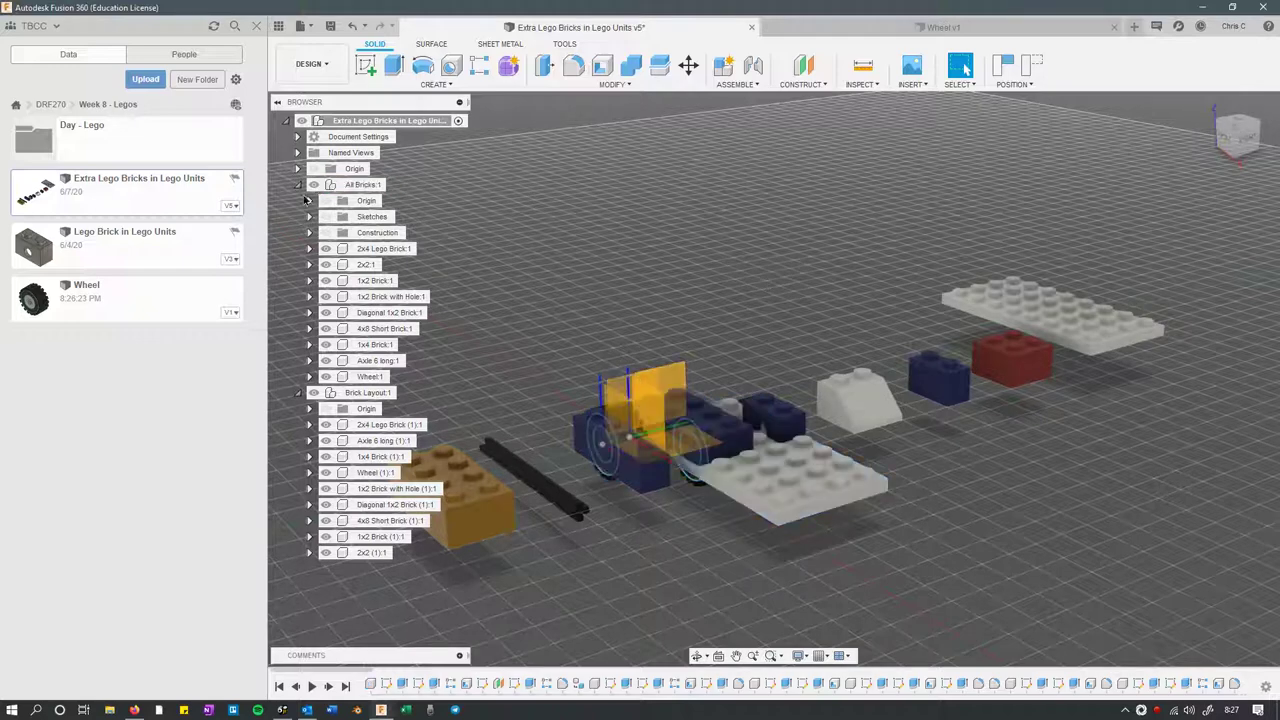
pyautogui.click(368, 185)
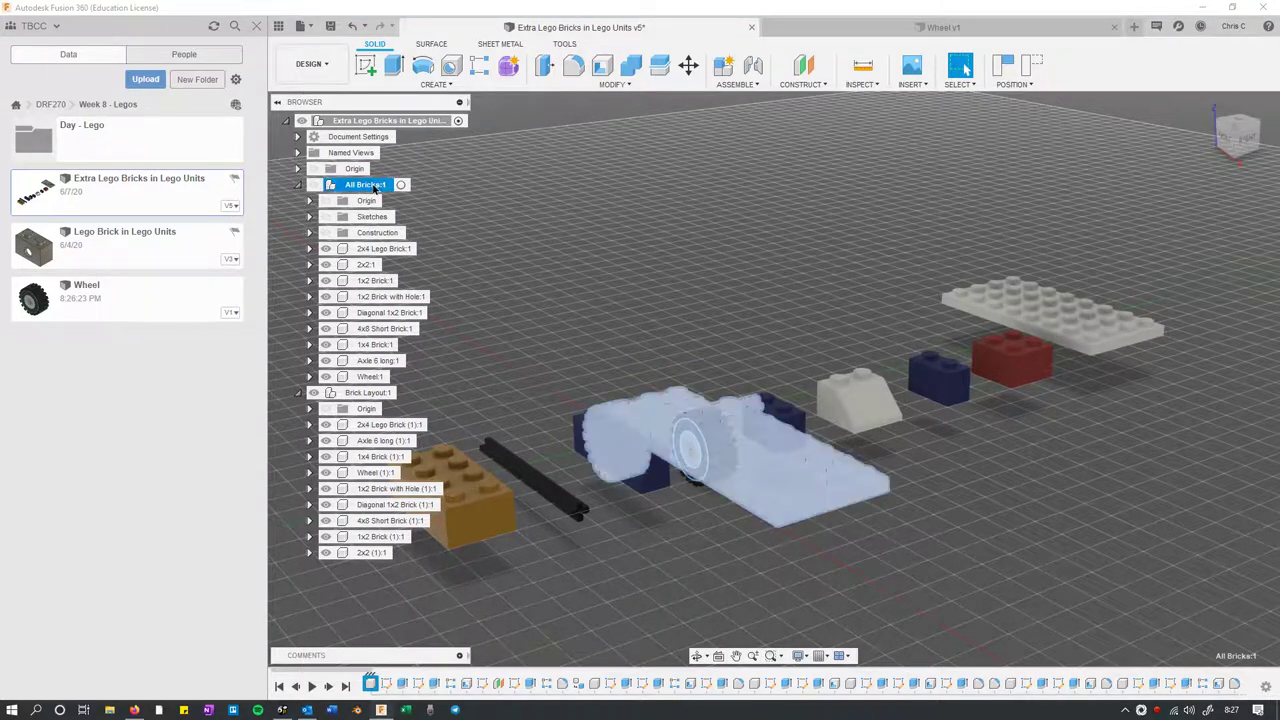
pyautogui.click(352, 393)
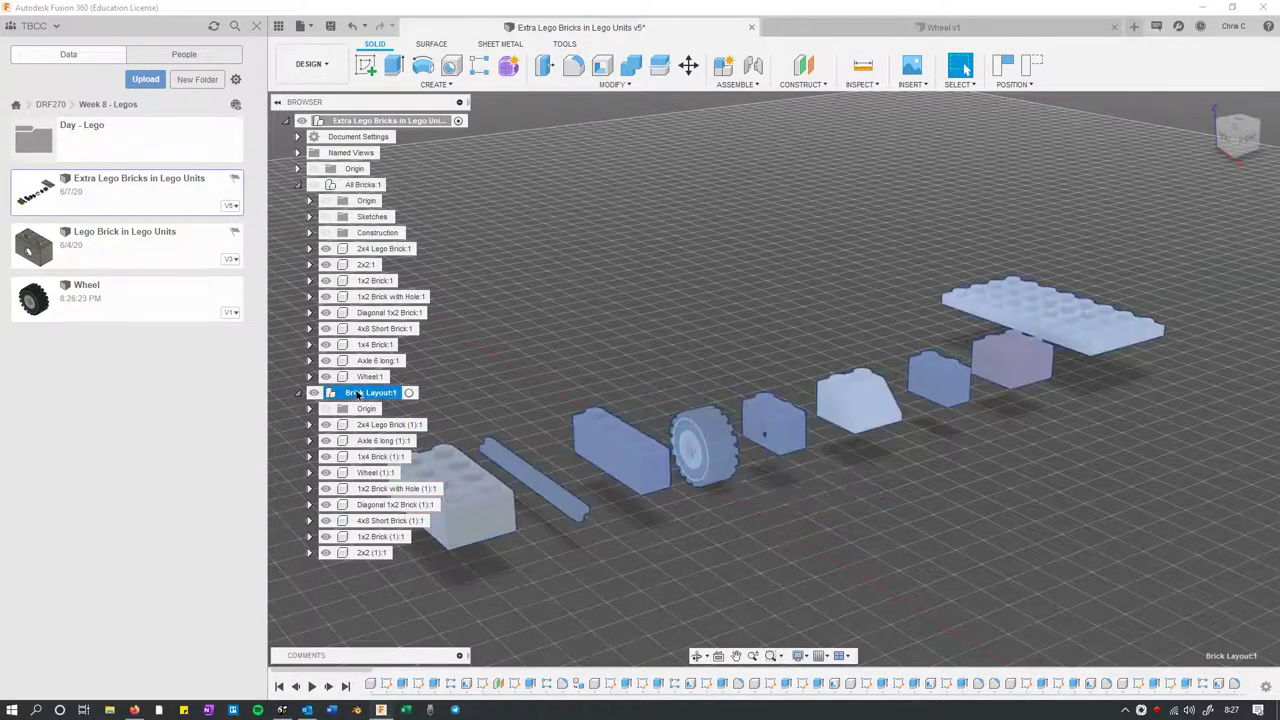
# Export Brick Layout to the Week 8 - Legos cloud project, also keeping a copy on the computer.
pyautogui.rightClick(326, 392)
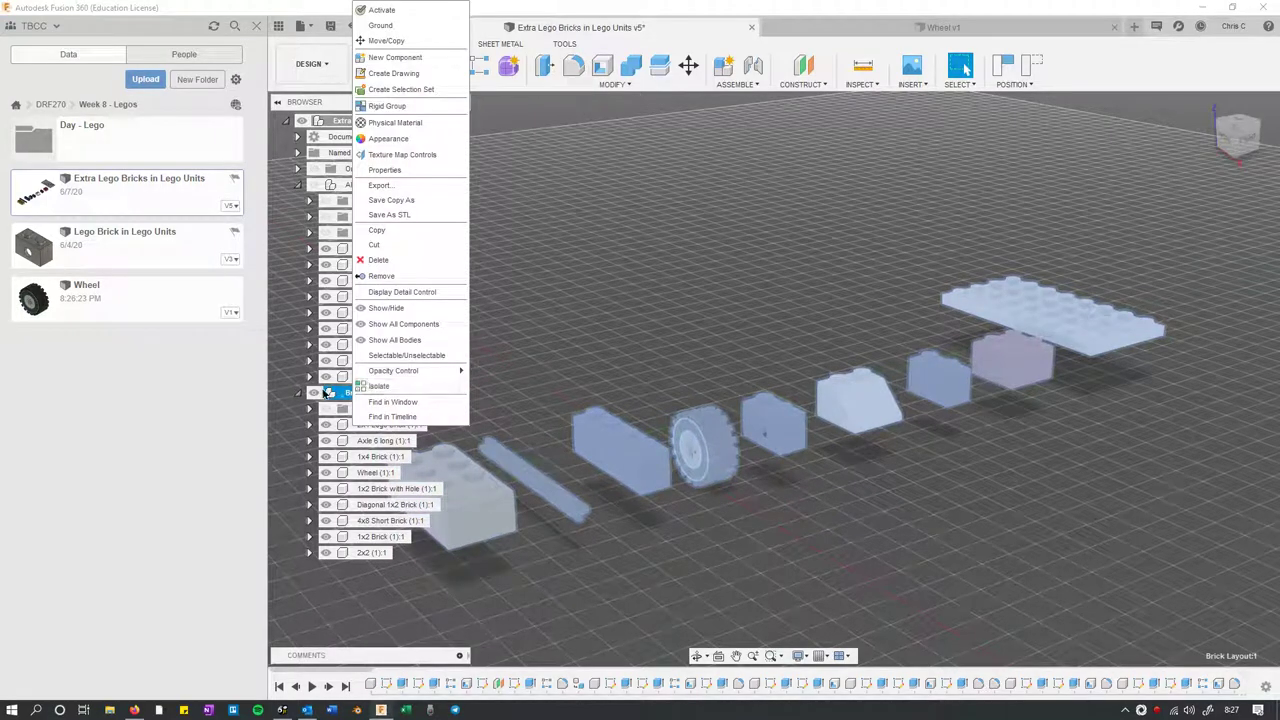
pyautogui.click(399, 186)
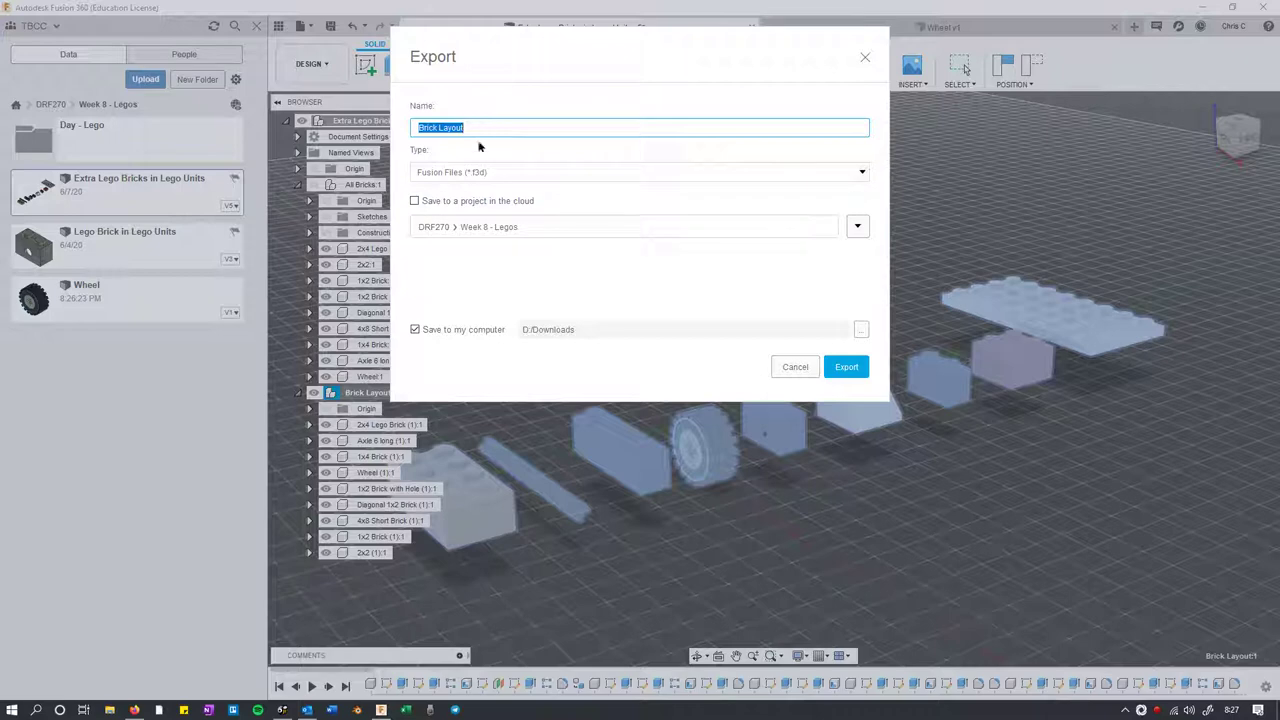
pyautogui.click(452, 203)
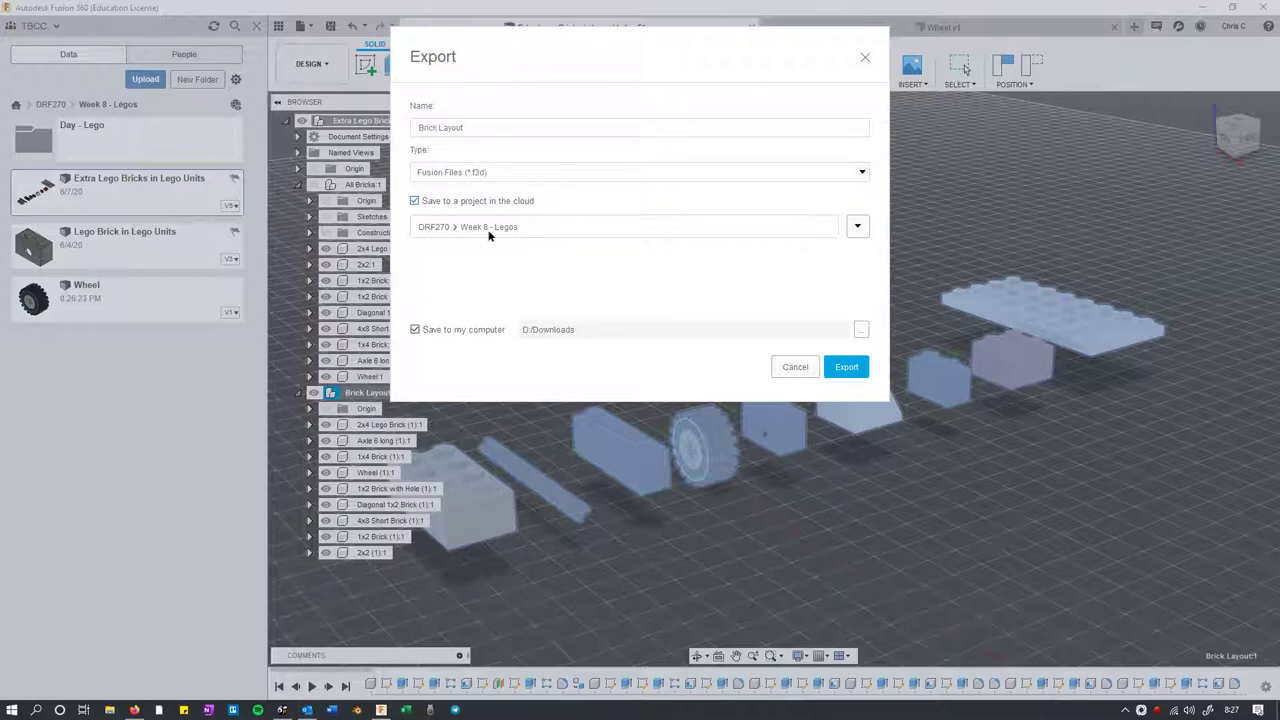
pyautogui.click(460, 331)
pyautogui.click(460, 332)
pyautogui.click(846, 367)
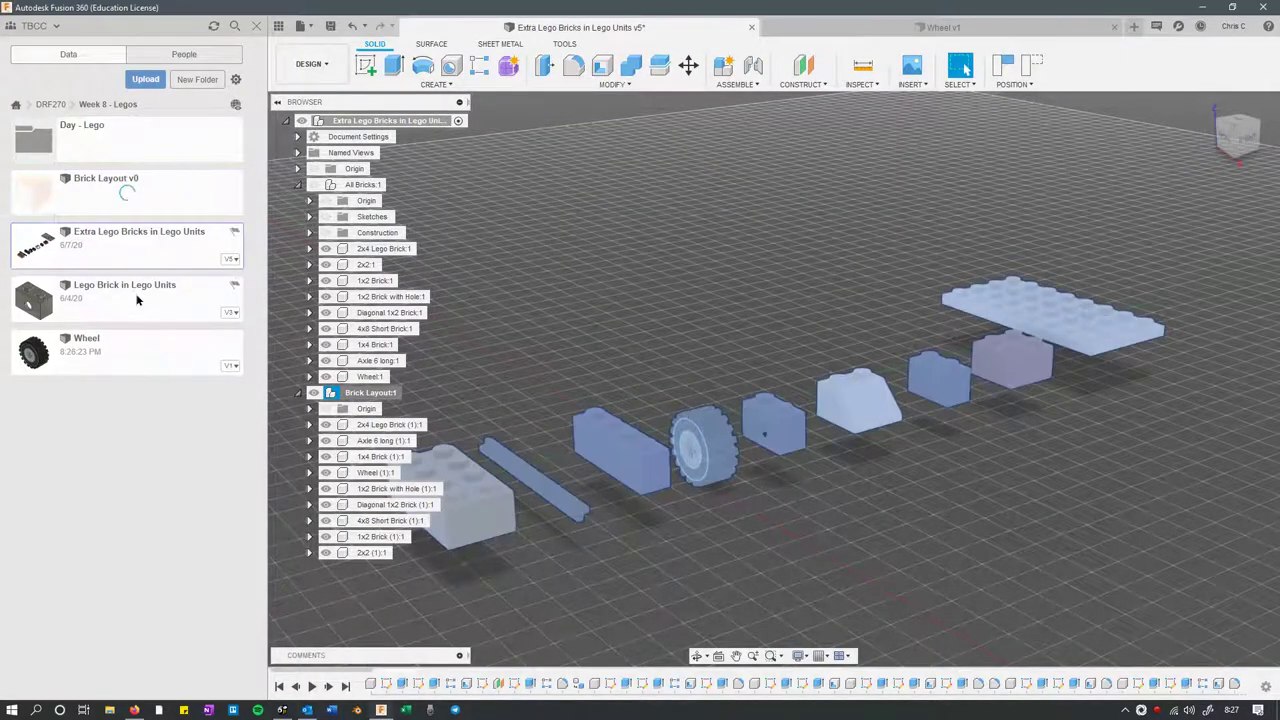
# Activate the top-level assembly and export it to the Week 8 - Legos cloud project only.
pyautogui.doubleClick(354, 186)
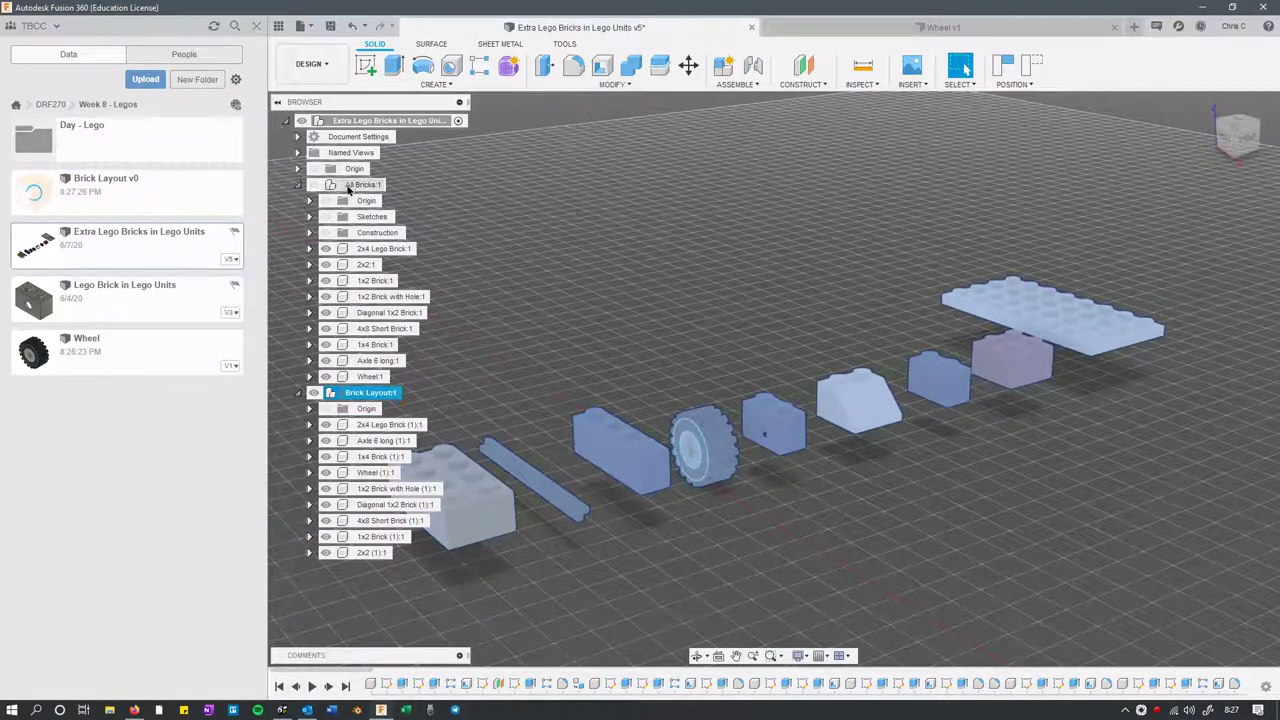
pyautogui.doubleClick(372, 121)
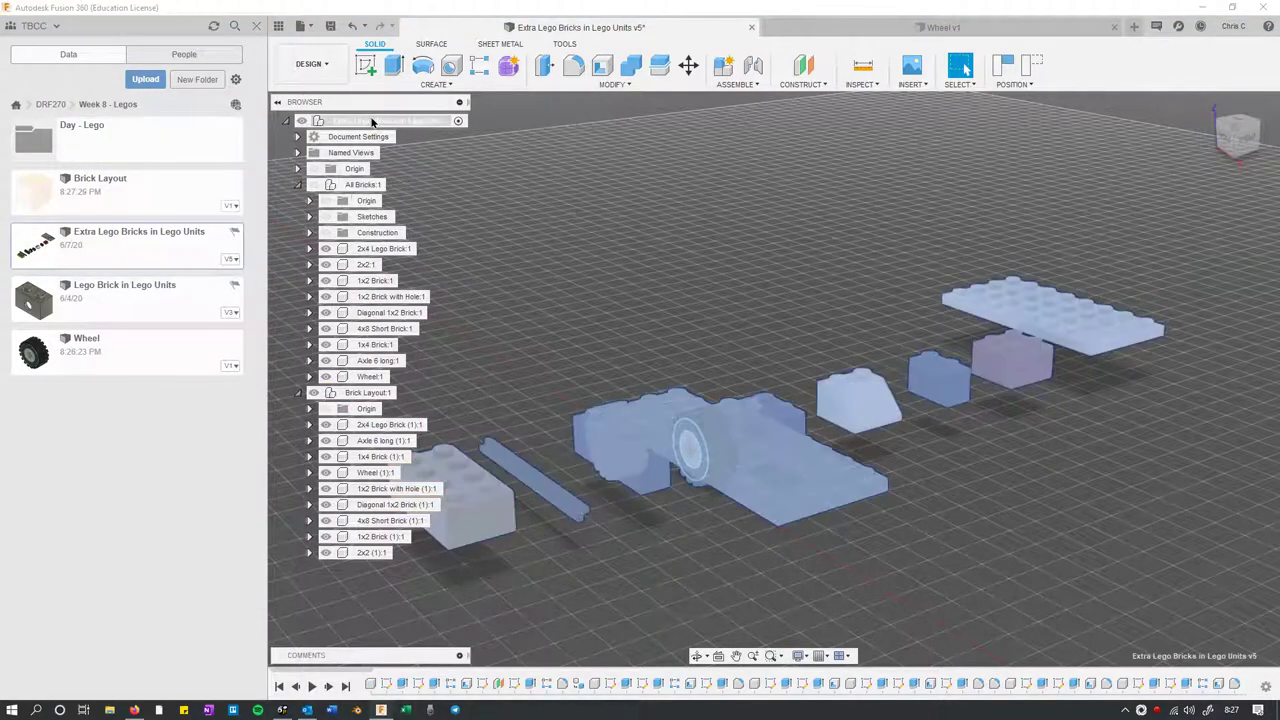
pyautogui.rightClick(372, 124)
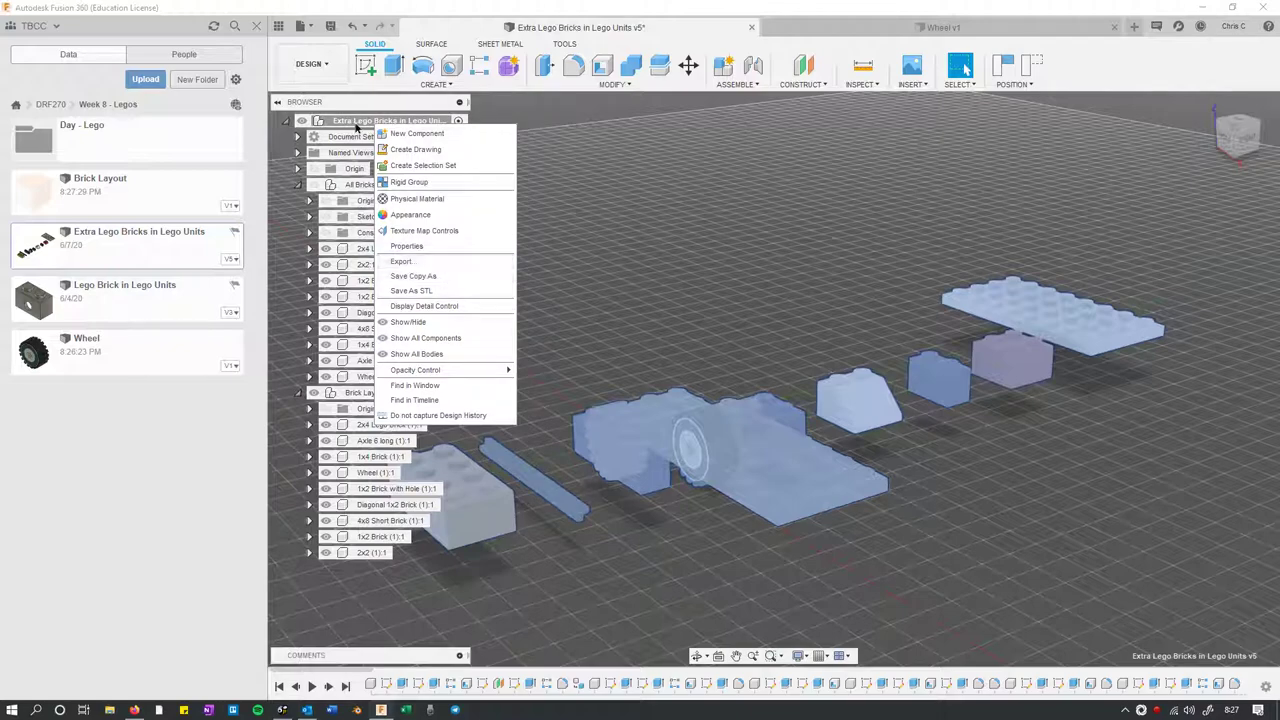
pyautogui.click(441, 258)
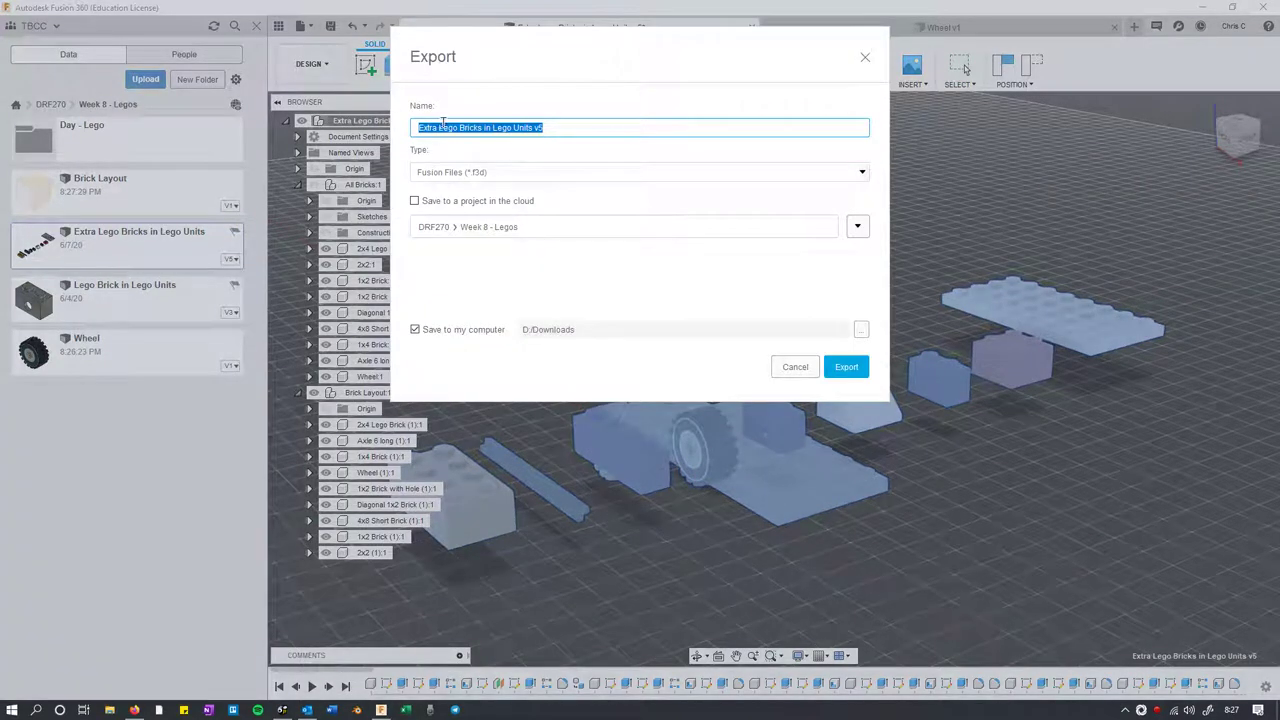
pyautogui.click(567, 128)
pyautogui.click(413, 202)
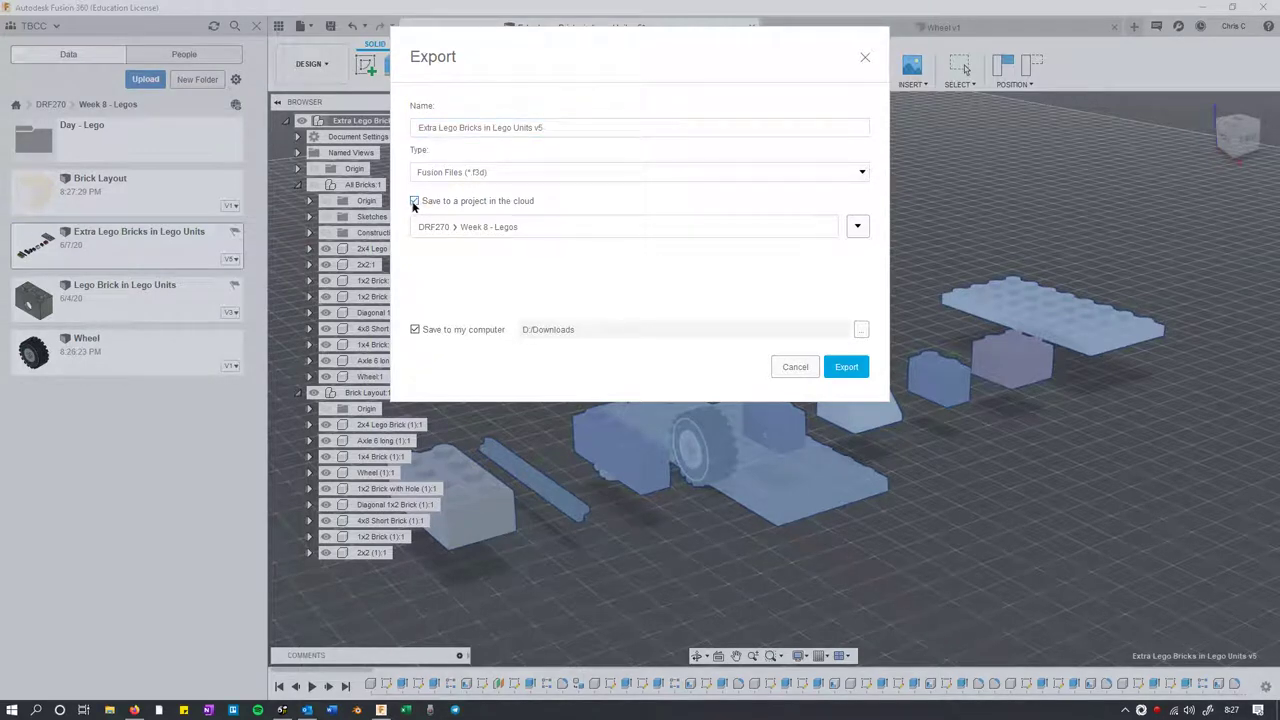
pyautogui.click(414, 330)
pyautogui.click(843, 367)
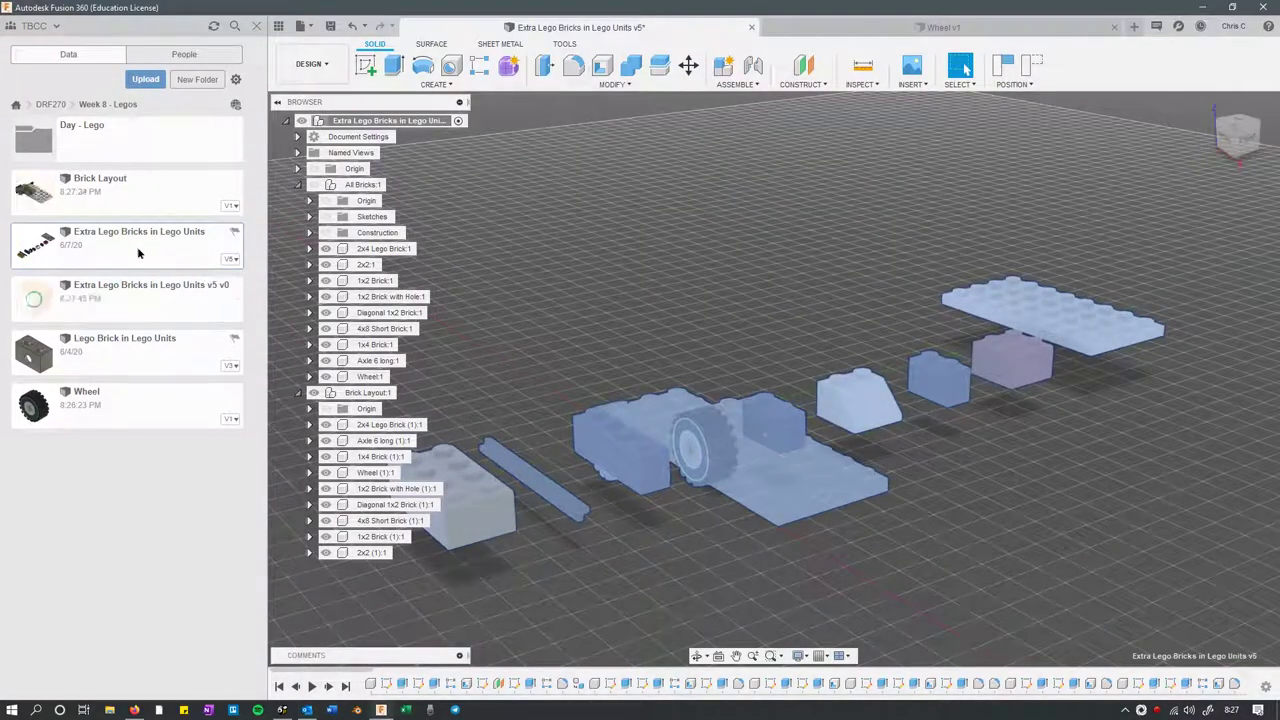
# Open the exported Brick Layout design, then pick the Extra Lego Bricks in Lego Units v5 file.
pyautogui.click(70, 190)
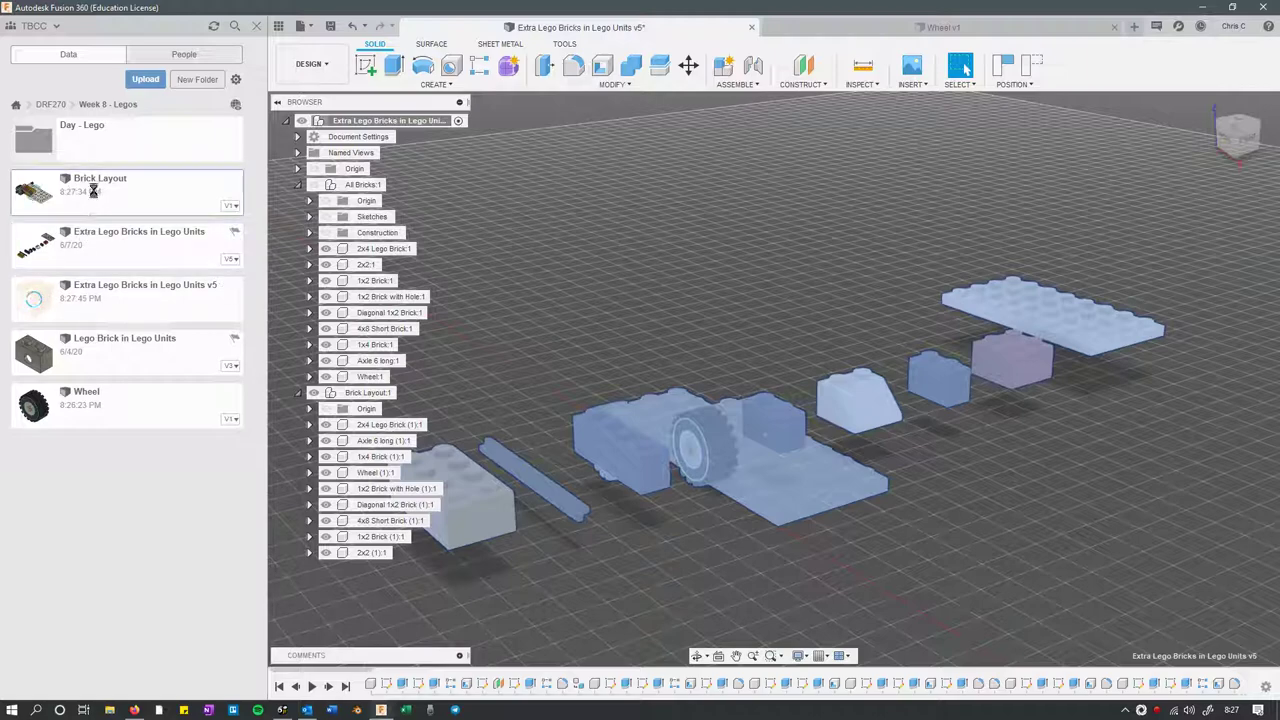
pyautogui.doubleClick(101, 191)
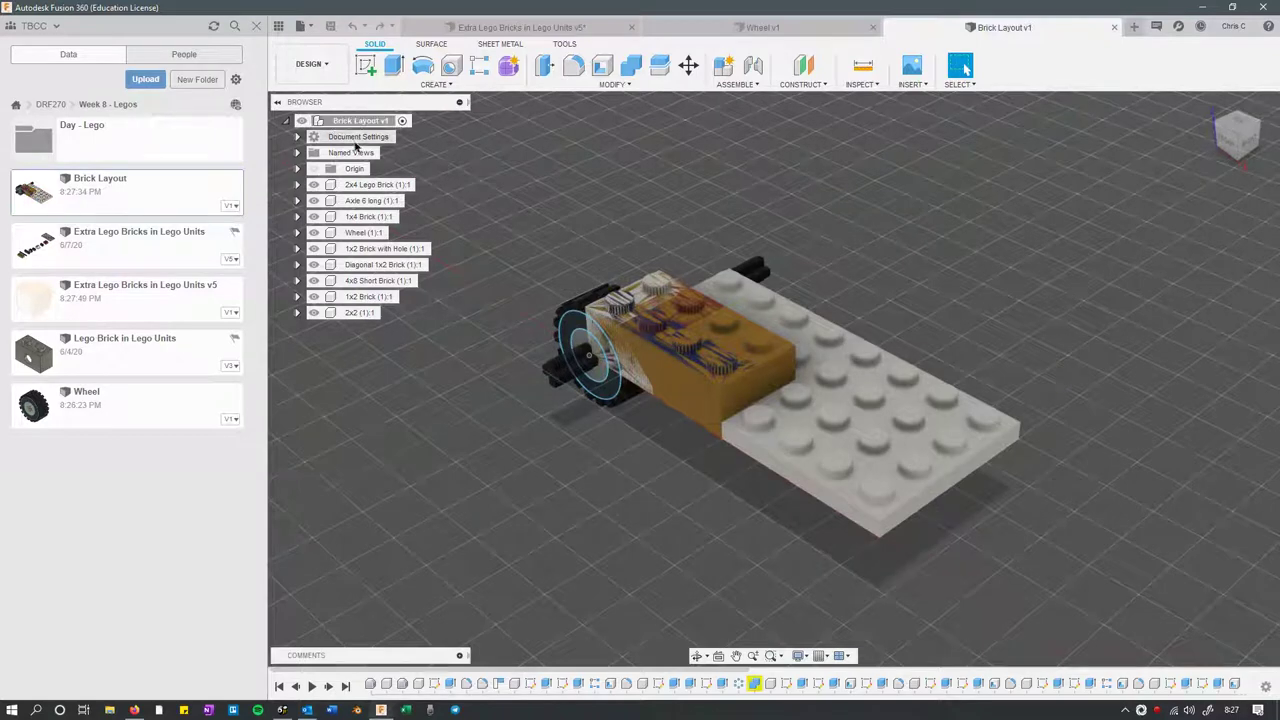
pyautogui.click(90, 296)
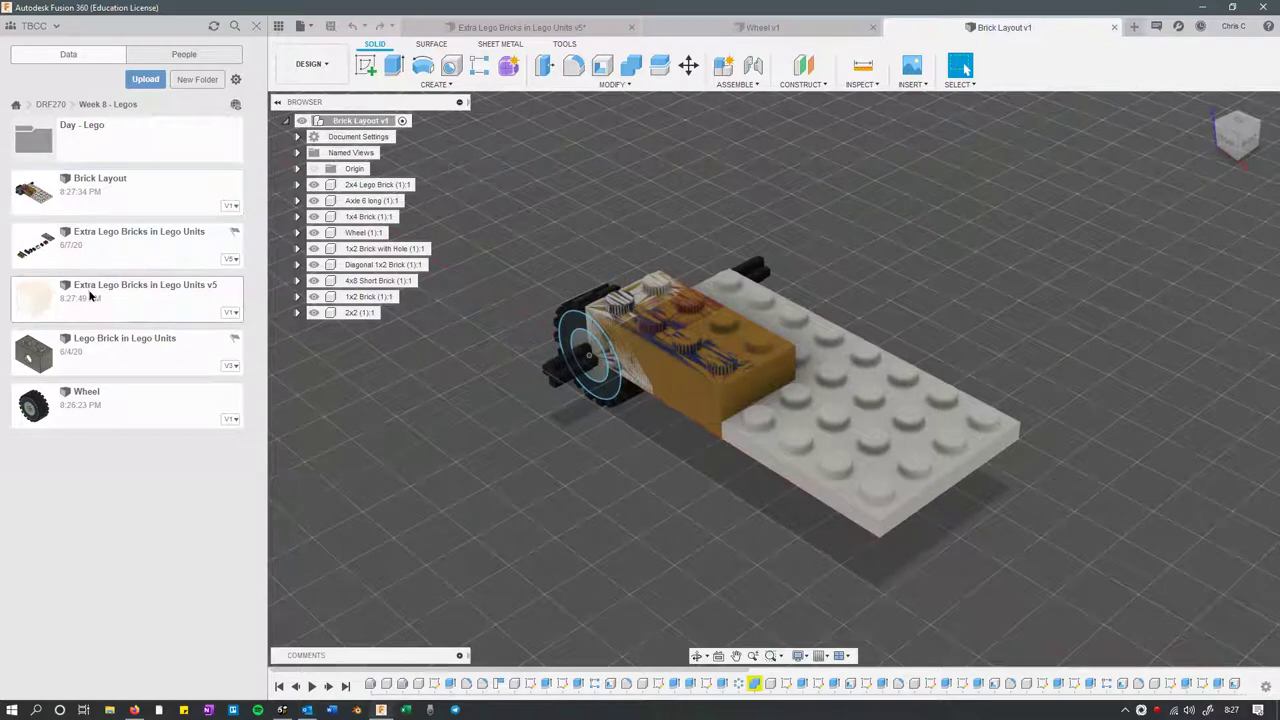